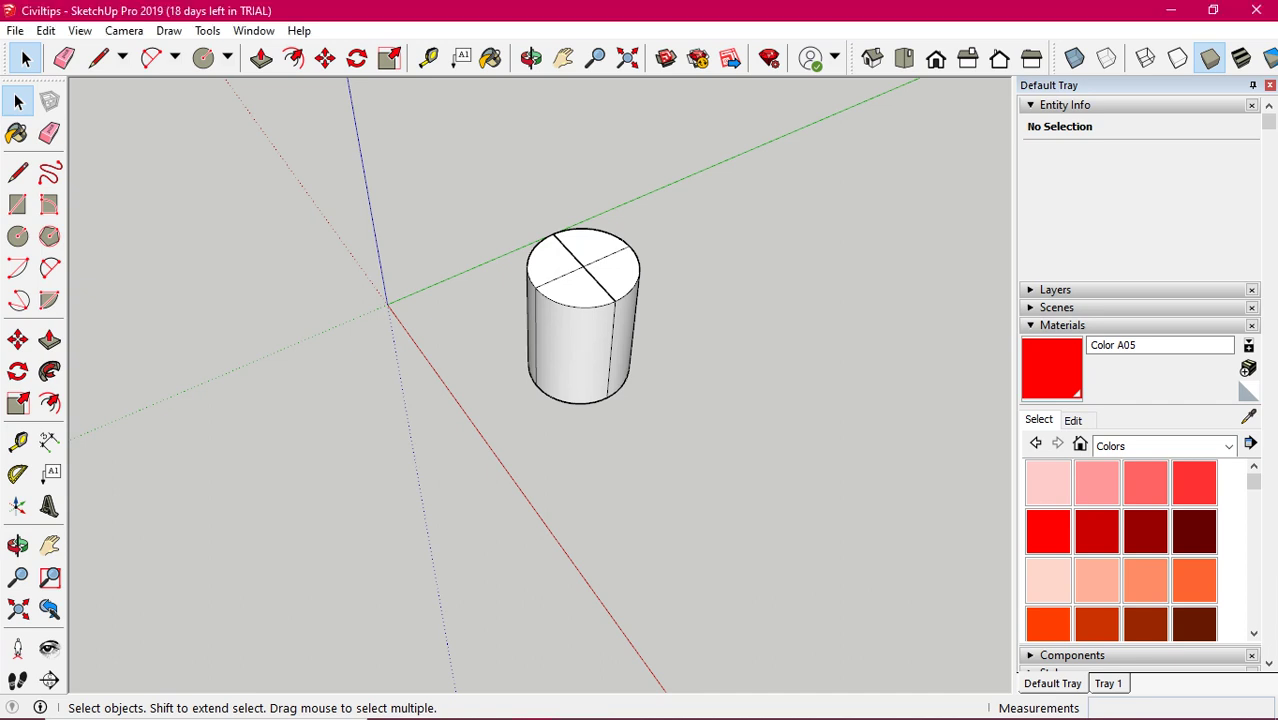
middle_click_drag(600, 400, 620, 400)
left_click_drag(463, 188, 716, 334)
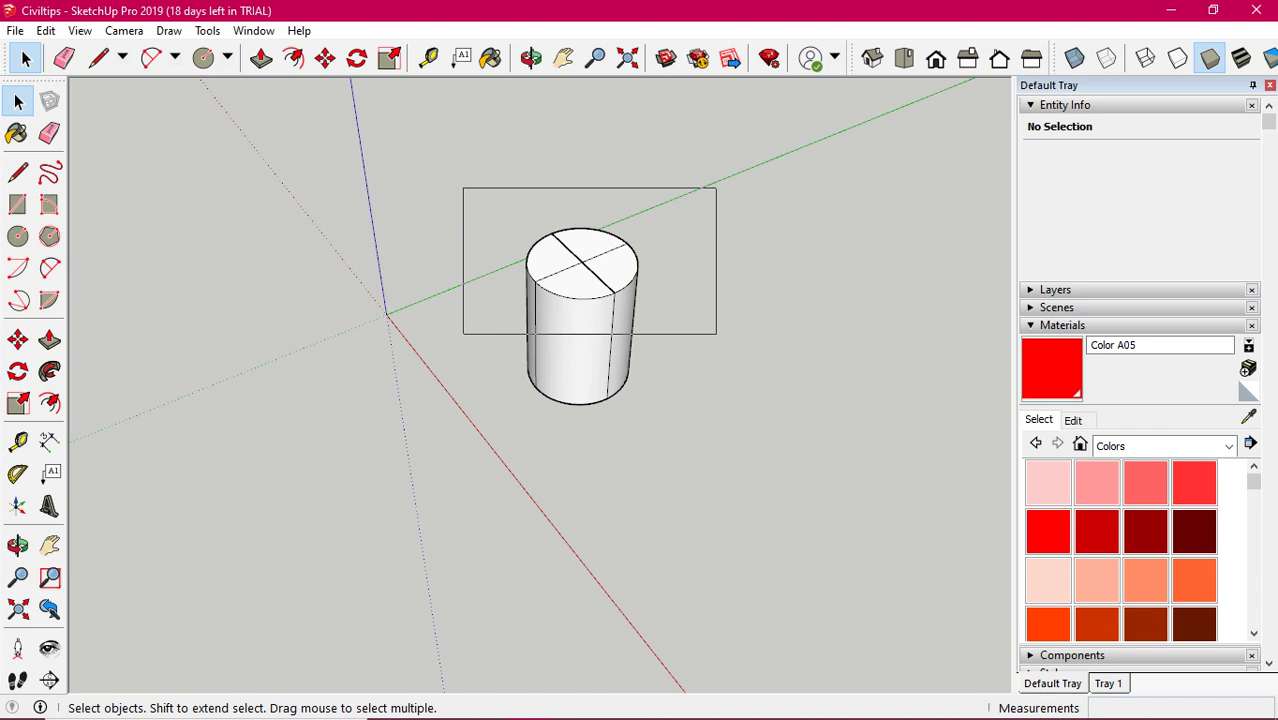
left_click_drag(716, 334, 716, 311)
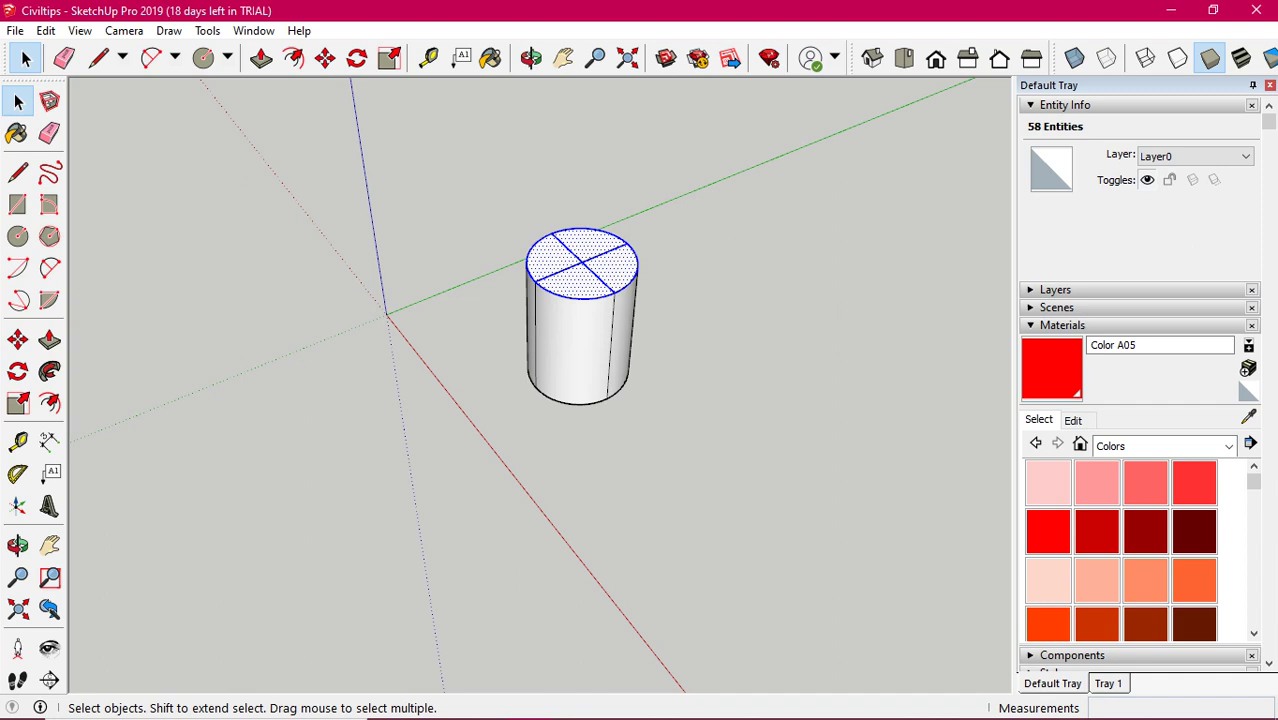
key("Escape")
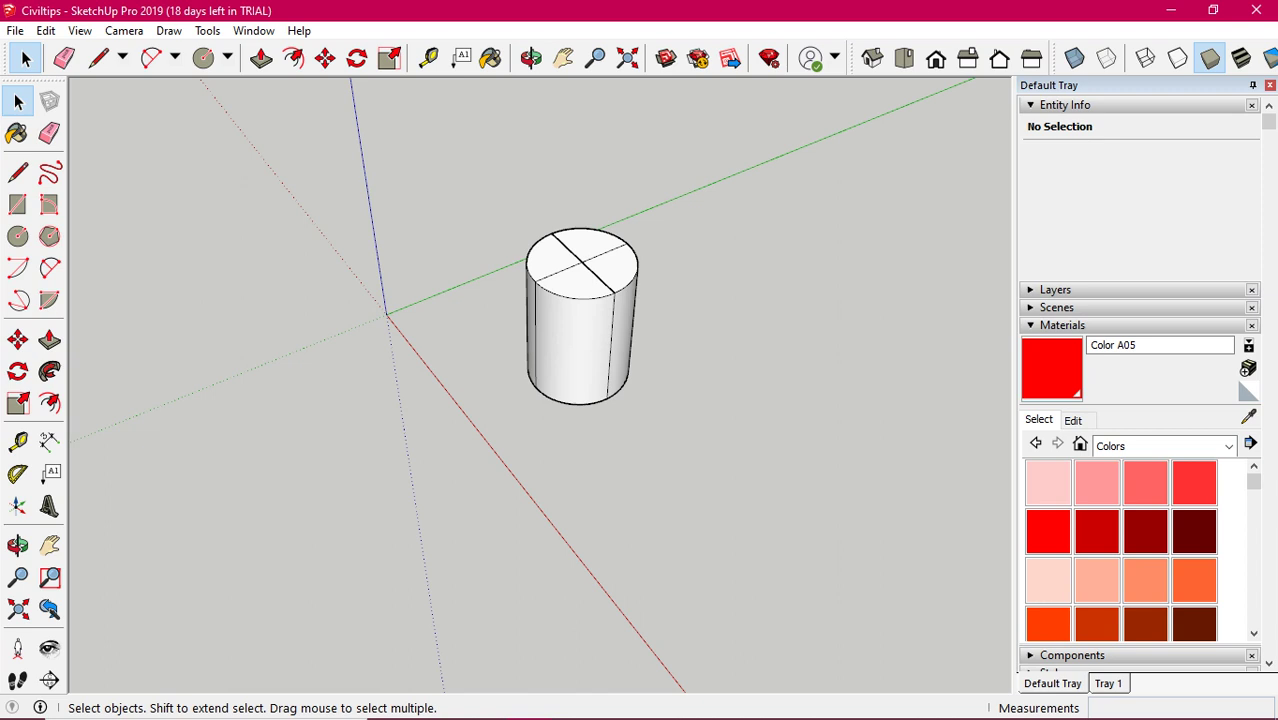
left_click_drag(758, 190, 484, 326)
left_click_drag(484, 327, 484, 327)
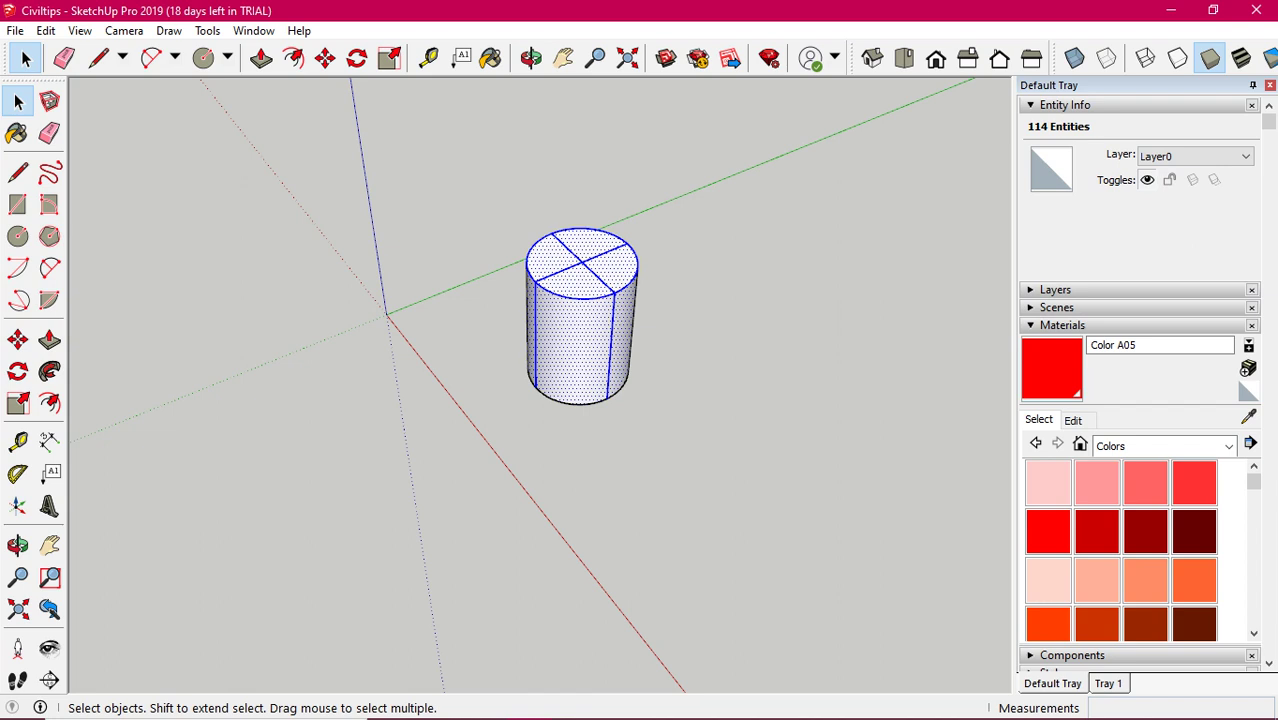
key("ctrl+t")
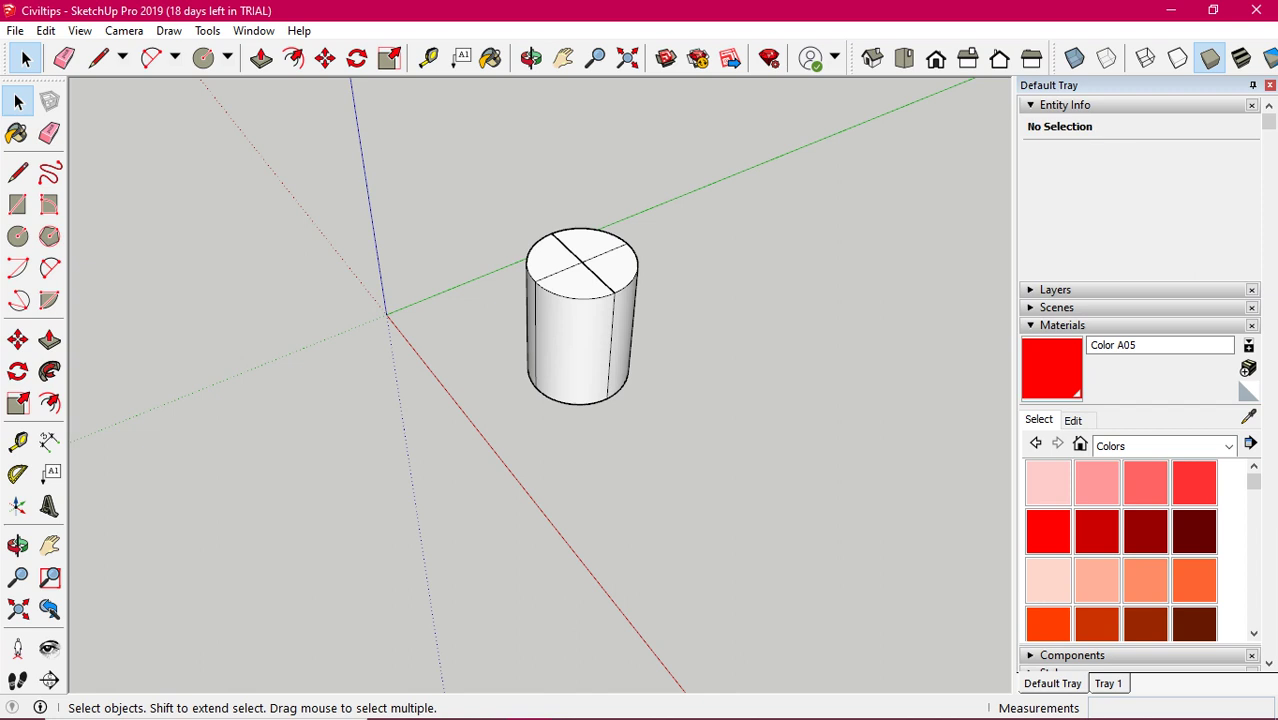
left_click_drag(736, 189, 448, 305)
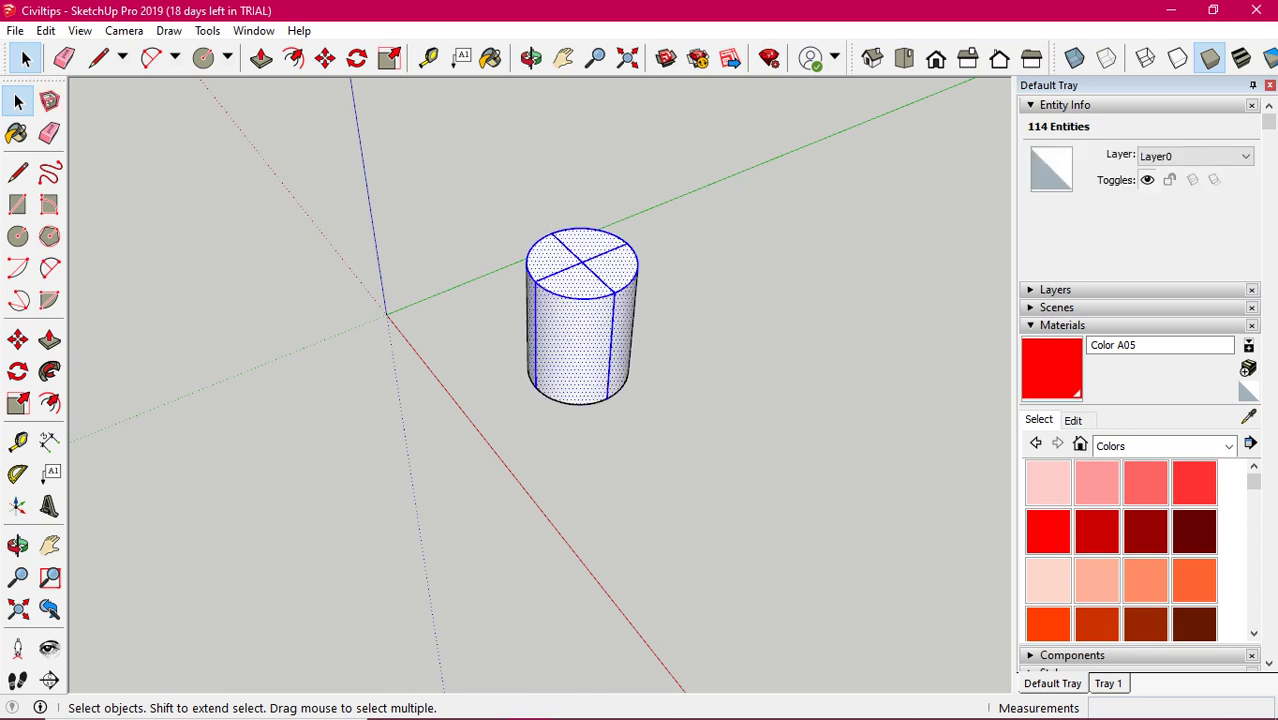
key("ctrl+t")
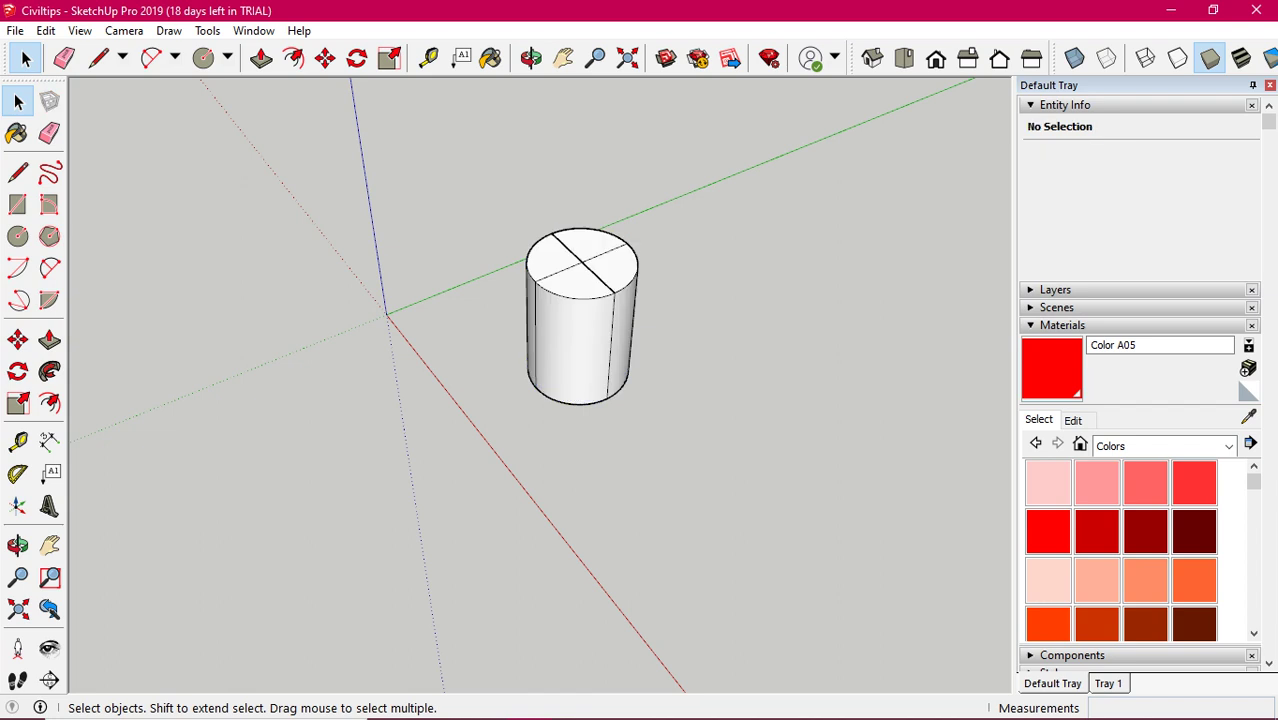
left_click_drag(466, 171, 693, 323)
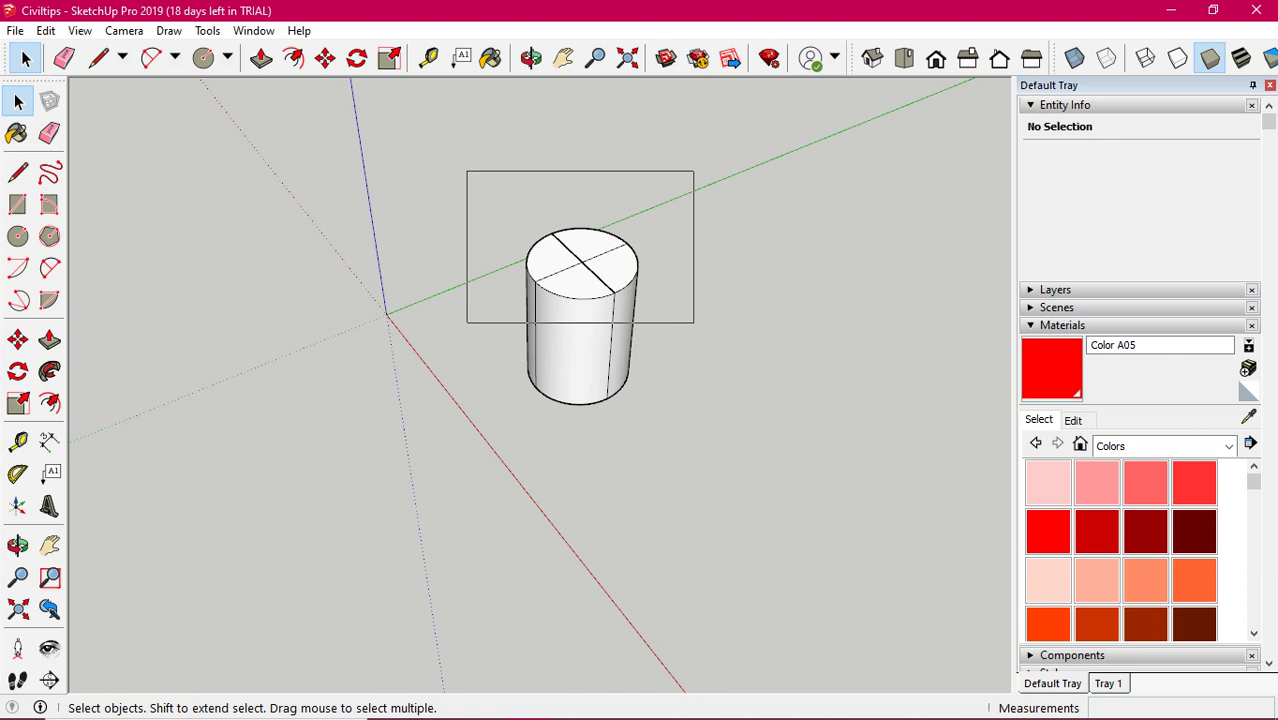
left_click_drag(693, 323, 703, 308)
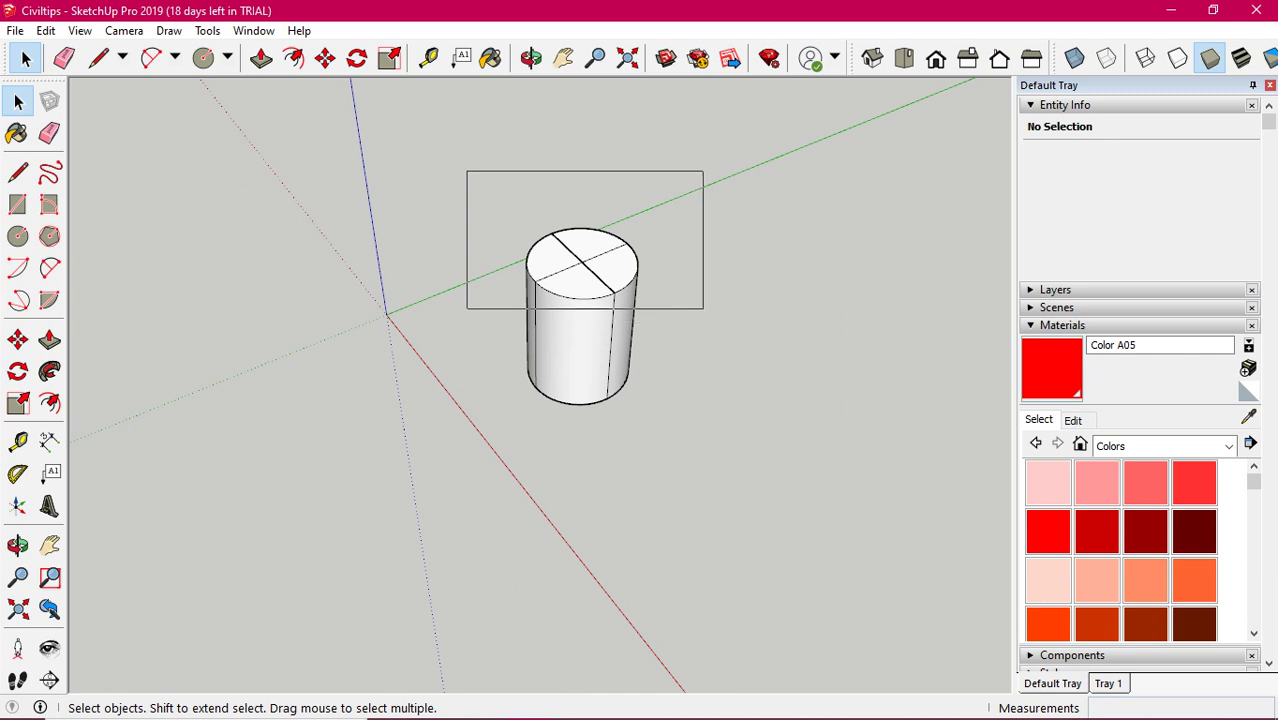
left_click_drag(703, 308, 702, 322)
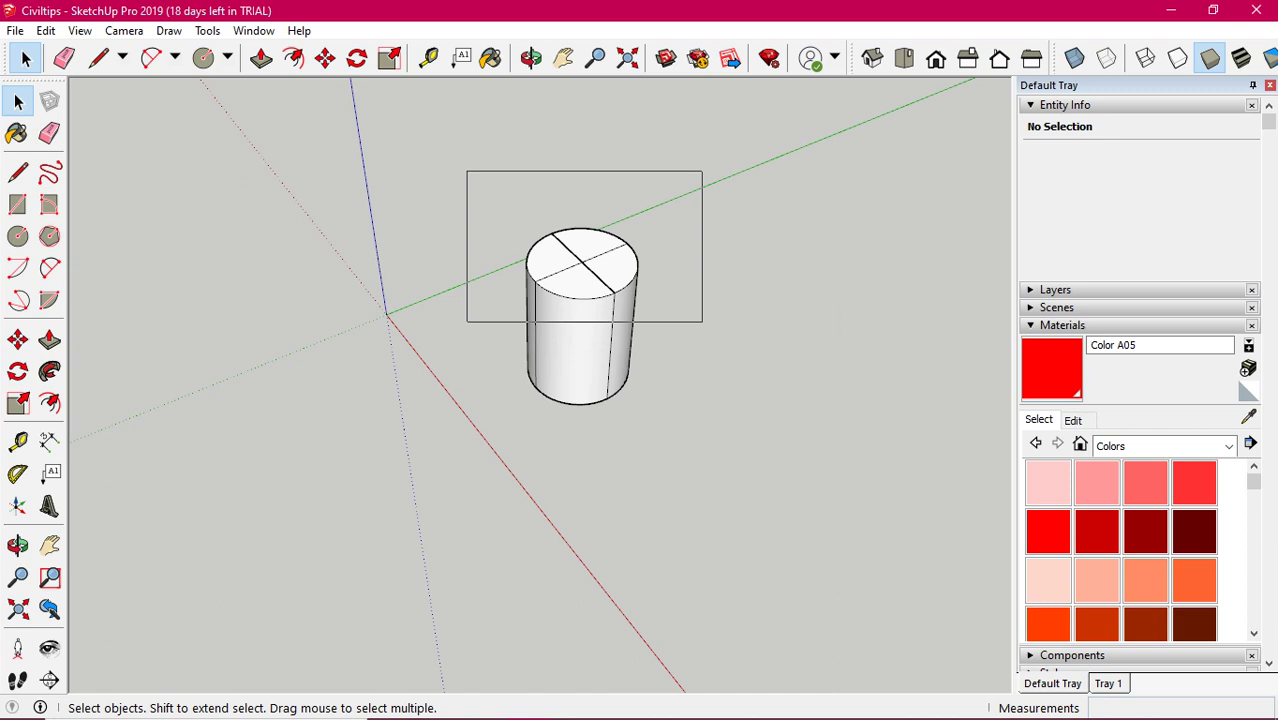
left_click_drag(467, 171, 702, 322)
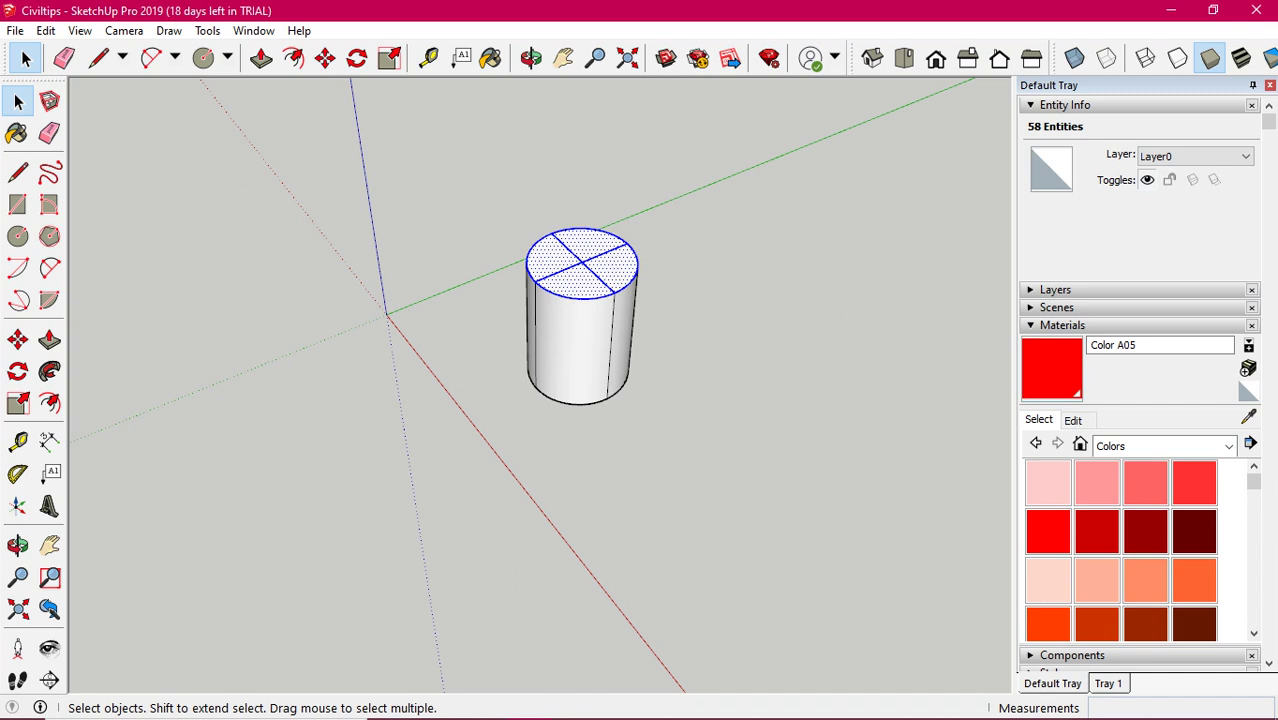
key("ctrl+t")
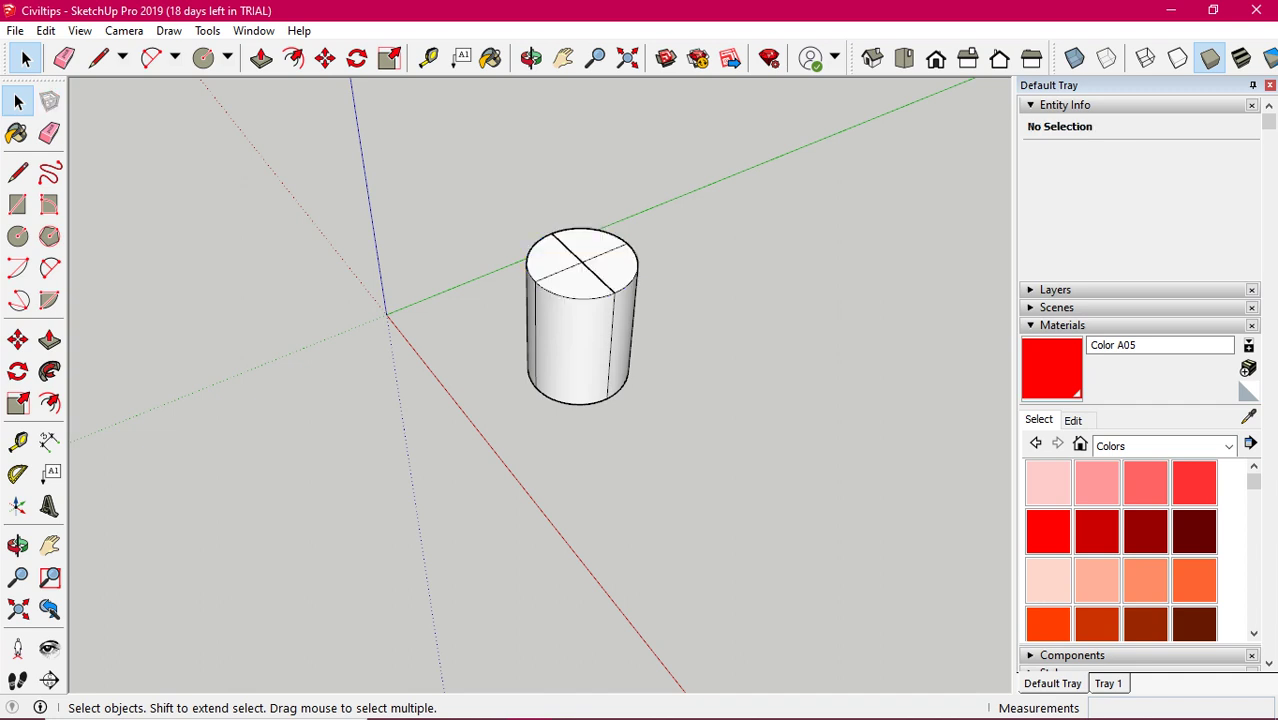
left_click_drag(447, 162, 767, 330)
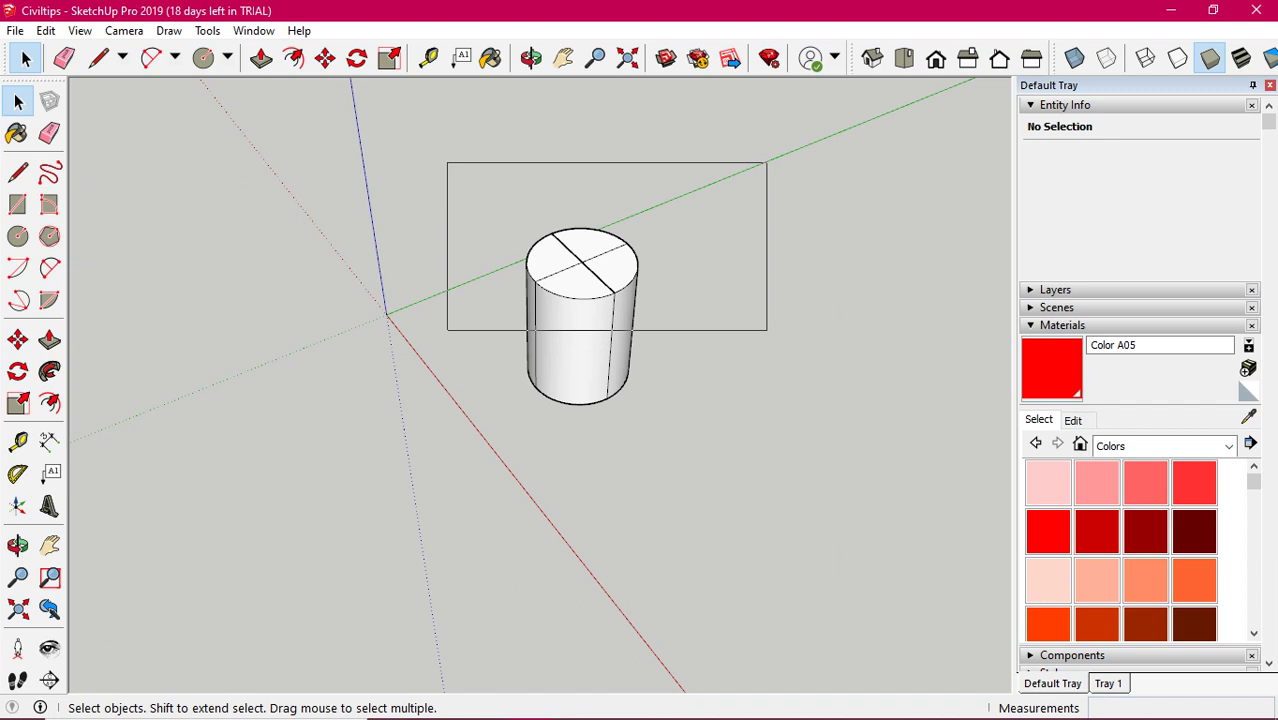
left_click_drag(767, 330, 766, 330)
left_click_drag(766, 330, 765, 330)
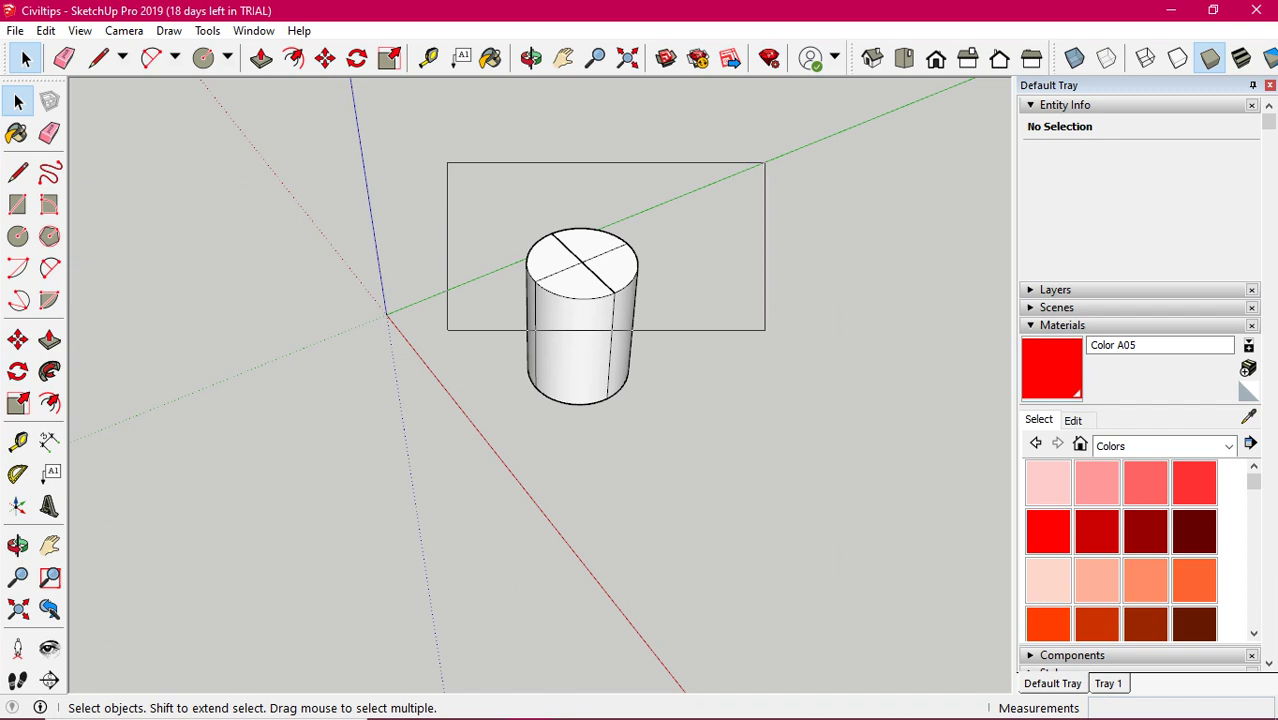
left_click_drag(765, 330, 765, 330)
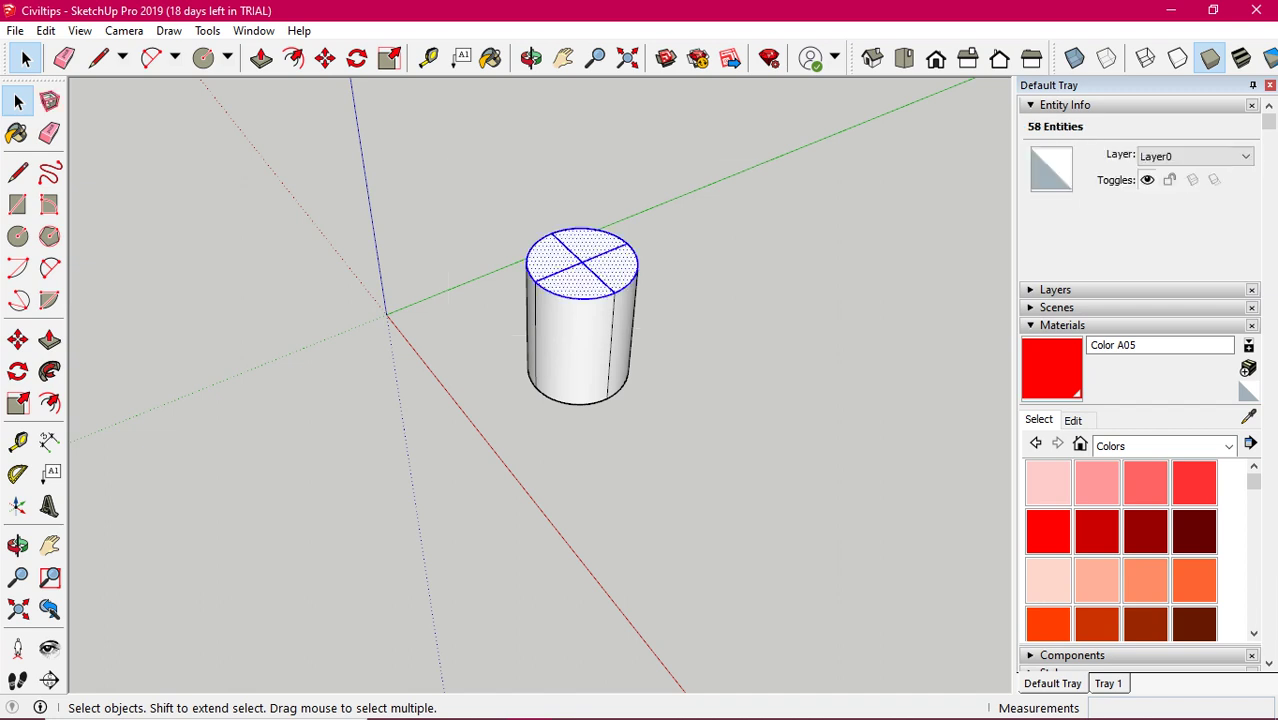
left_click(765, 330)
left_click_drag(742, 191, 480, 328)
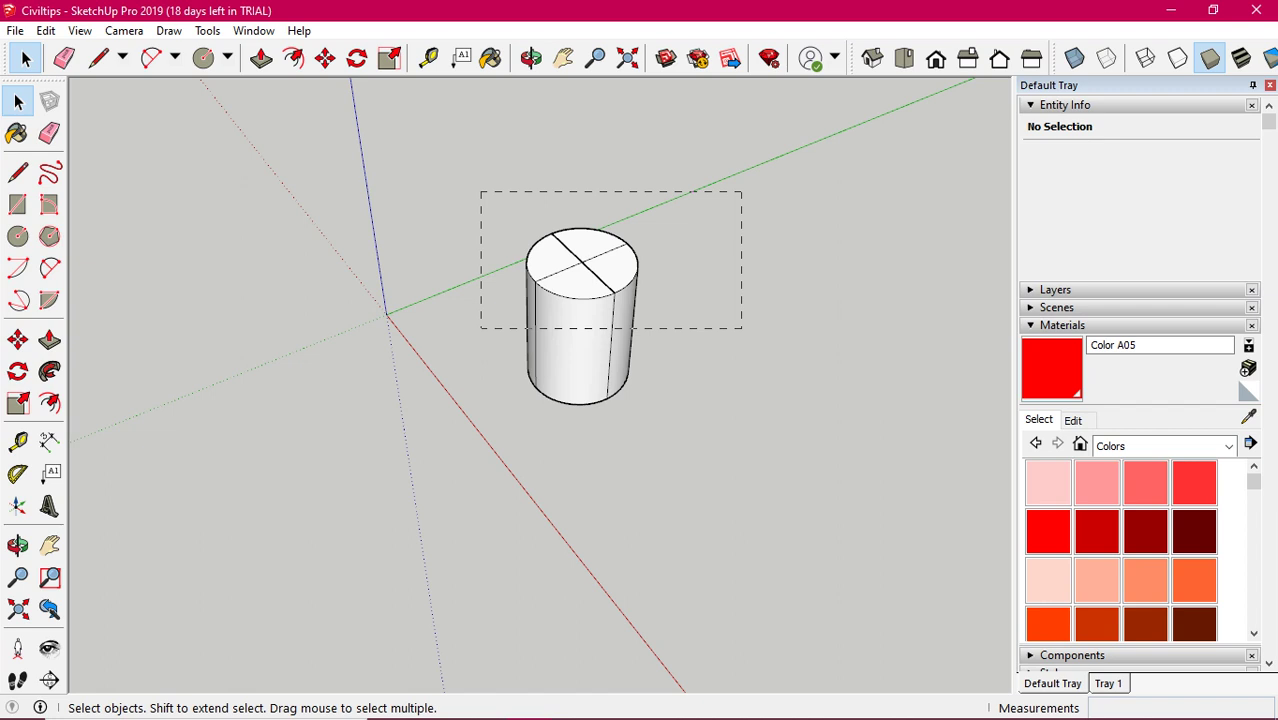
left_click_drag(741, 191, 480, 328)
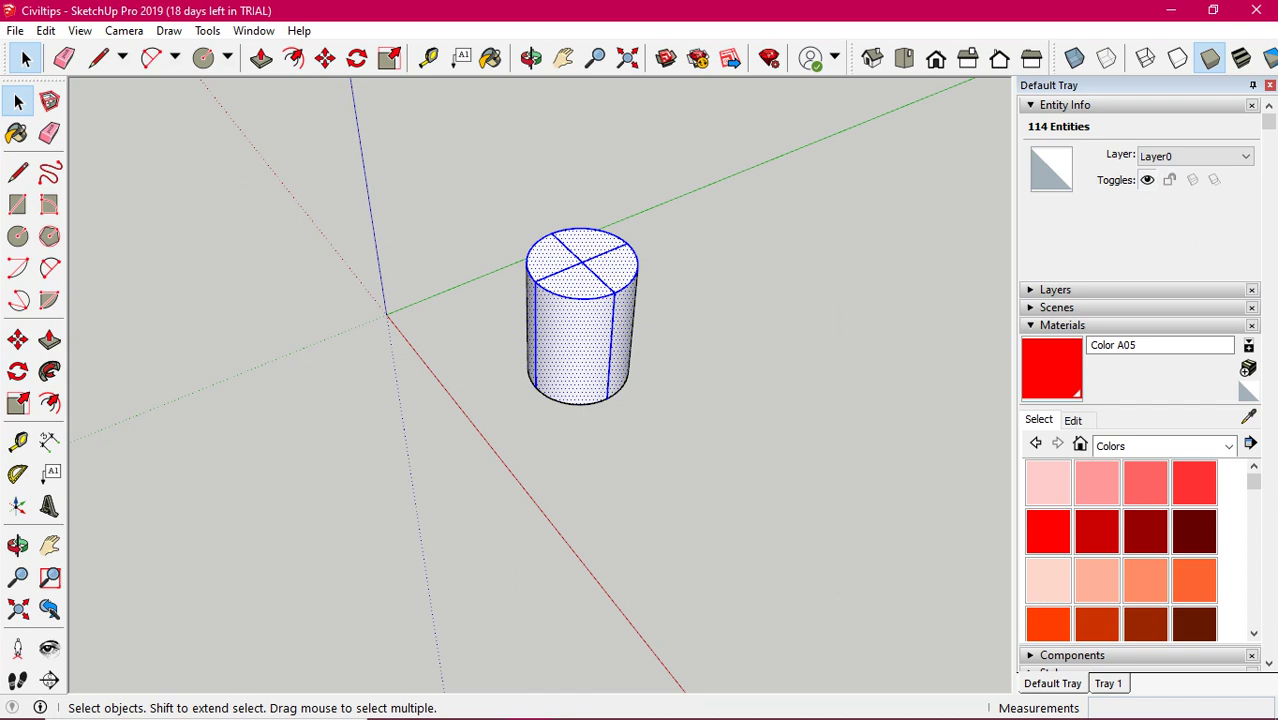
left_click_drag(737, 190, 451, 347)
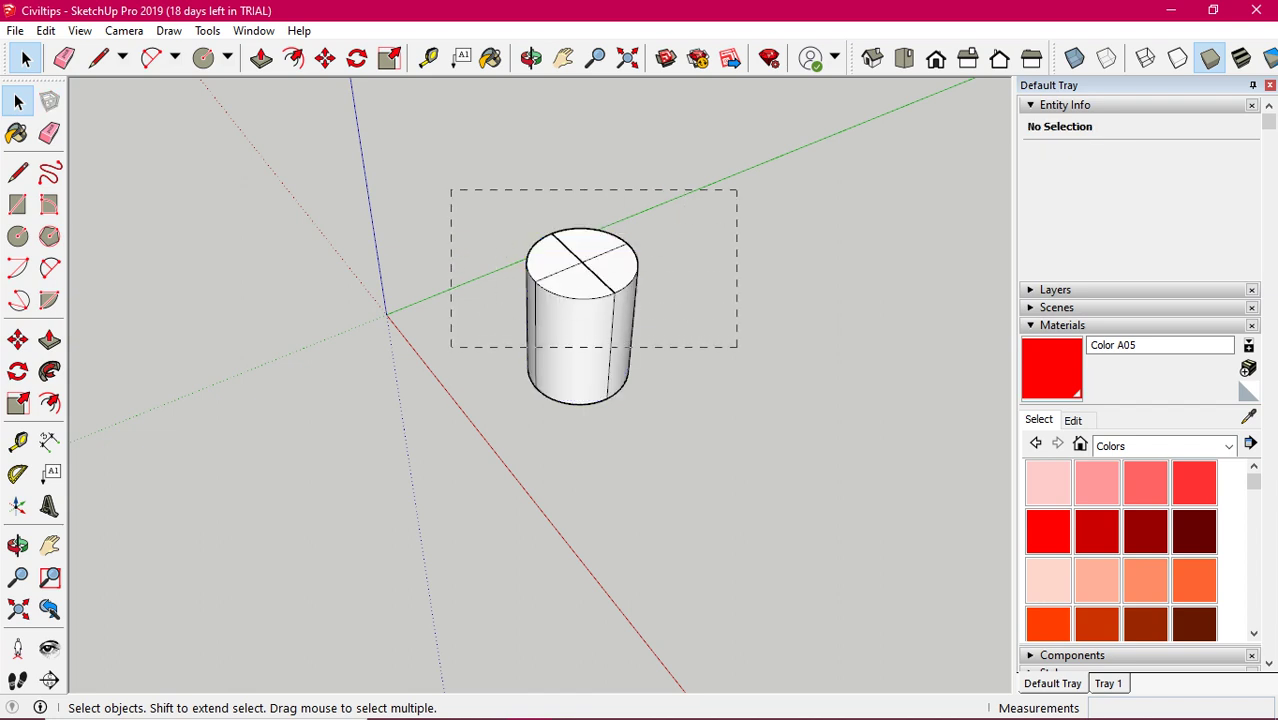
mouse_move(449, 347)
left_mouse_down()
mouse_move(437, 410)
mouse_move(464, 313)
left_mouse_up()
left_click_drag(463, 313, 463, 313)
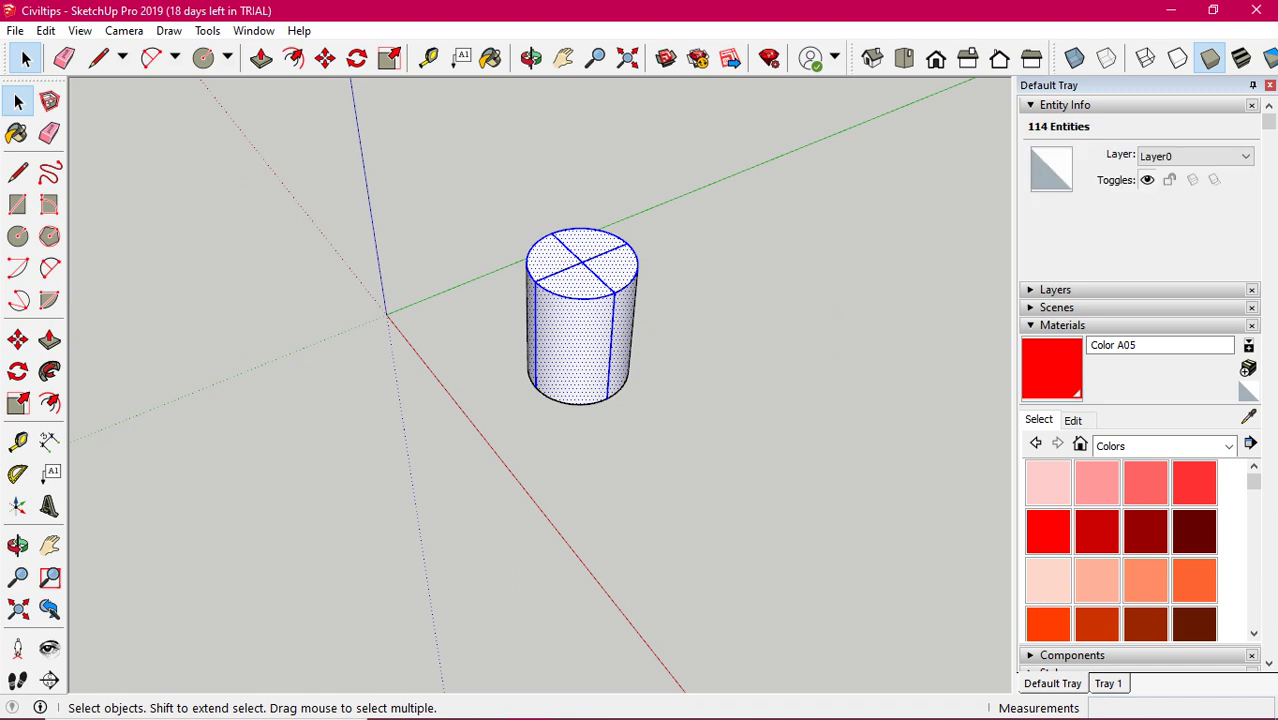
key("ctrl+t")
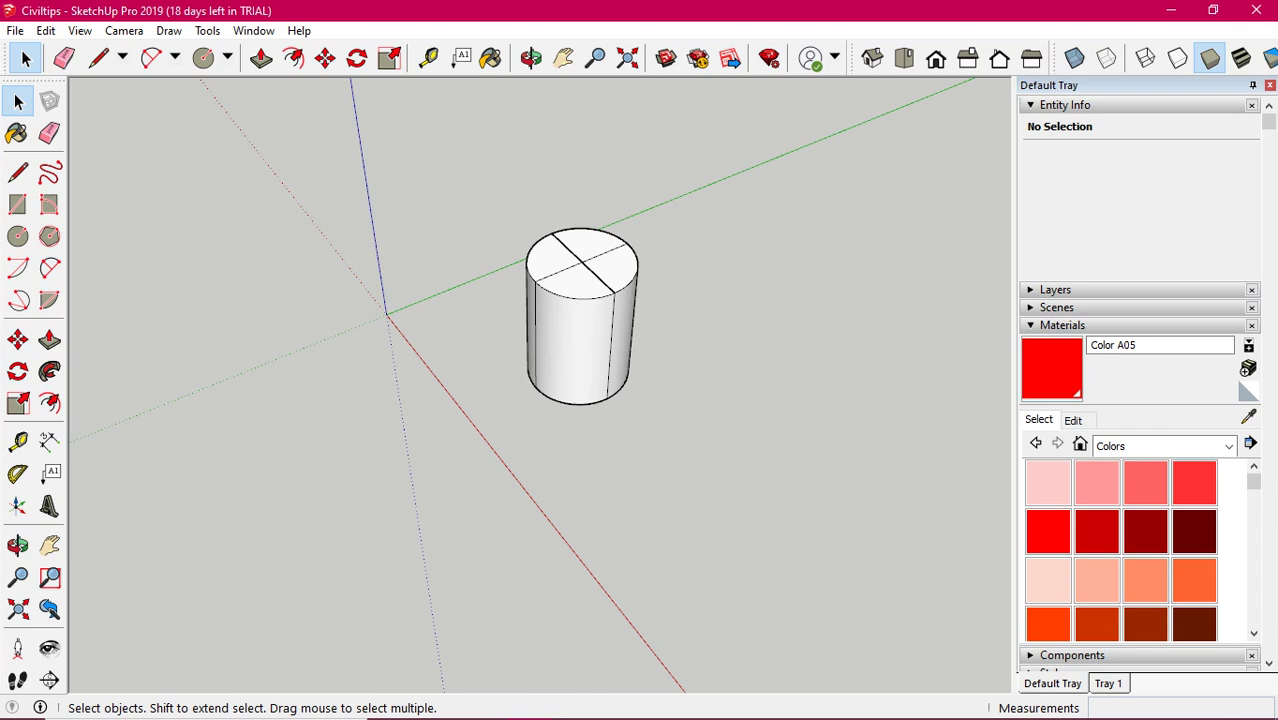
left_click_drag(734, 200, 496, 328)
left_click_drag(487, 328, 734, 204)
left_click_drag(440, 166, 703, 322)
left_click(418, 130)
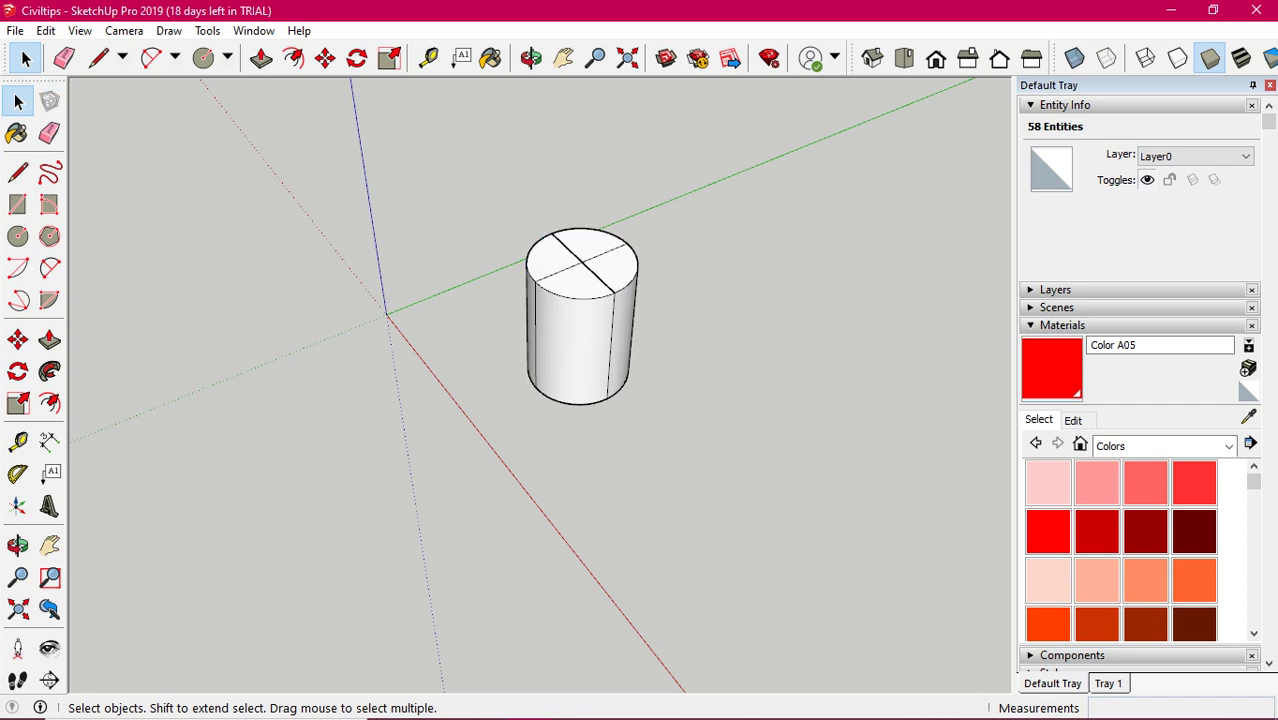
mouse_move(418, 130)
left_mouse_down()
mouse_move(690, 439)
mouse_move(746, 452)
left_mouse_up()
left_click_drag(743, 165, 634, 291)
left_click_drag(507, 451, 507, 451)
left_click(507, 451)
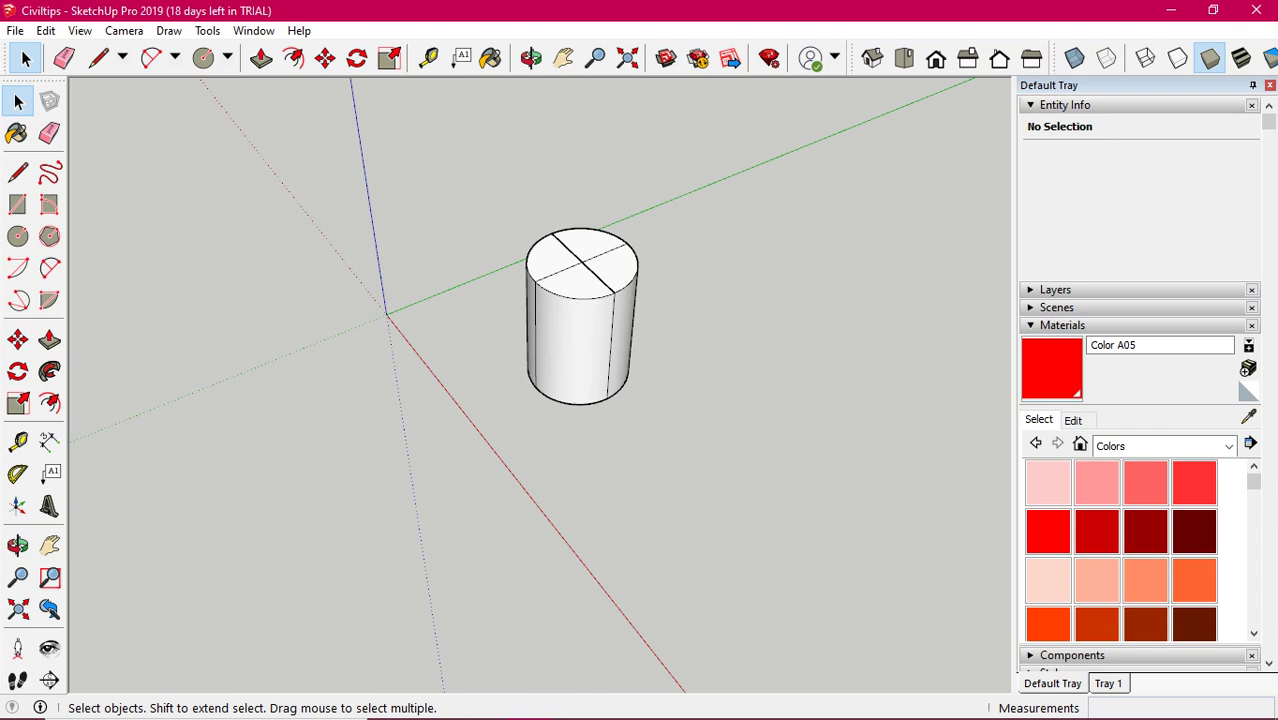
left_click_drag(474, 170, 762, 416)
left_click_drag(707, 185, 508, 448)
left_click(508, 448)
key("ctrl+a")
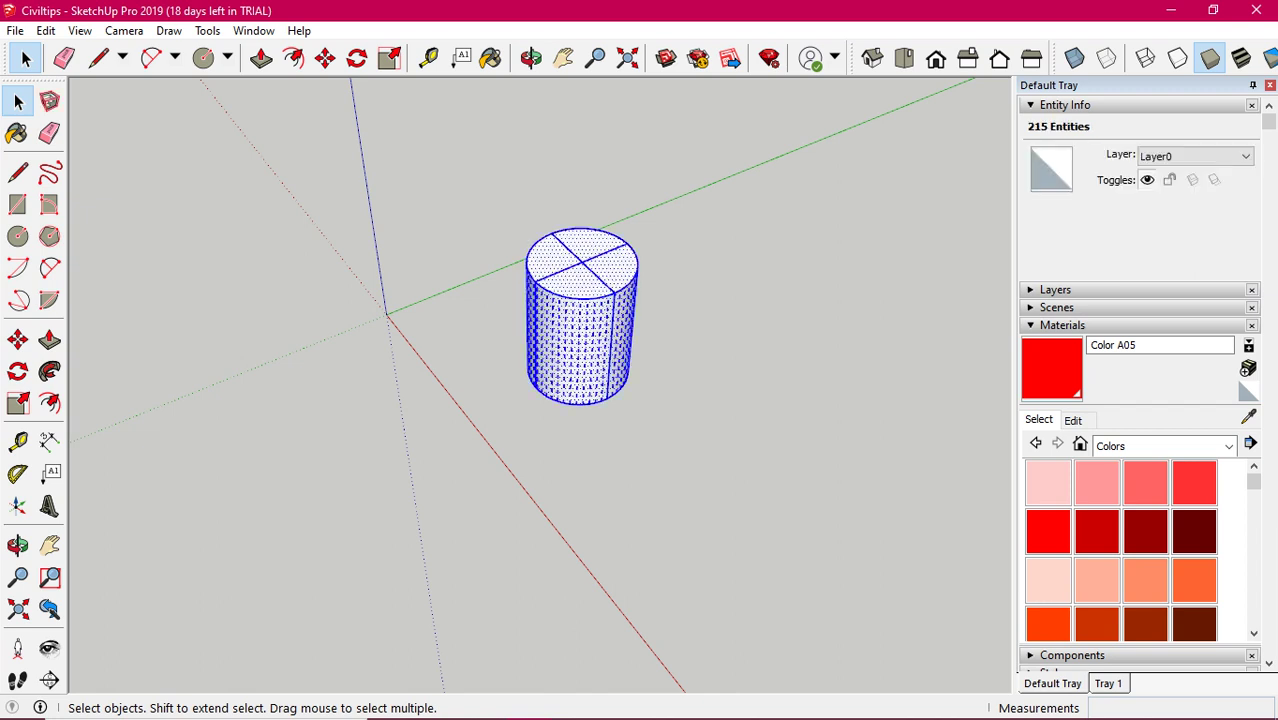
key("ctrl+t")
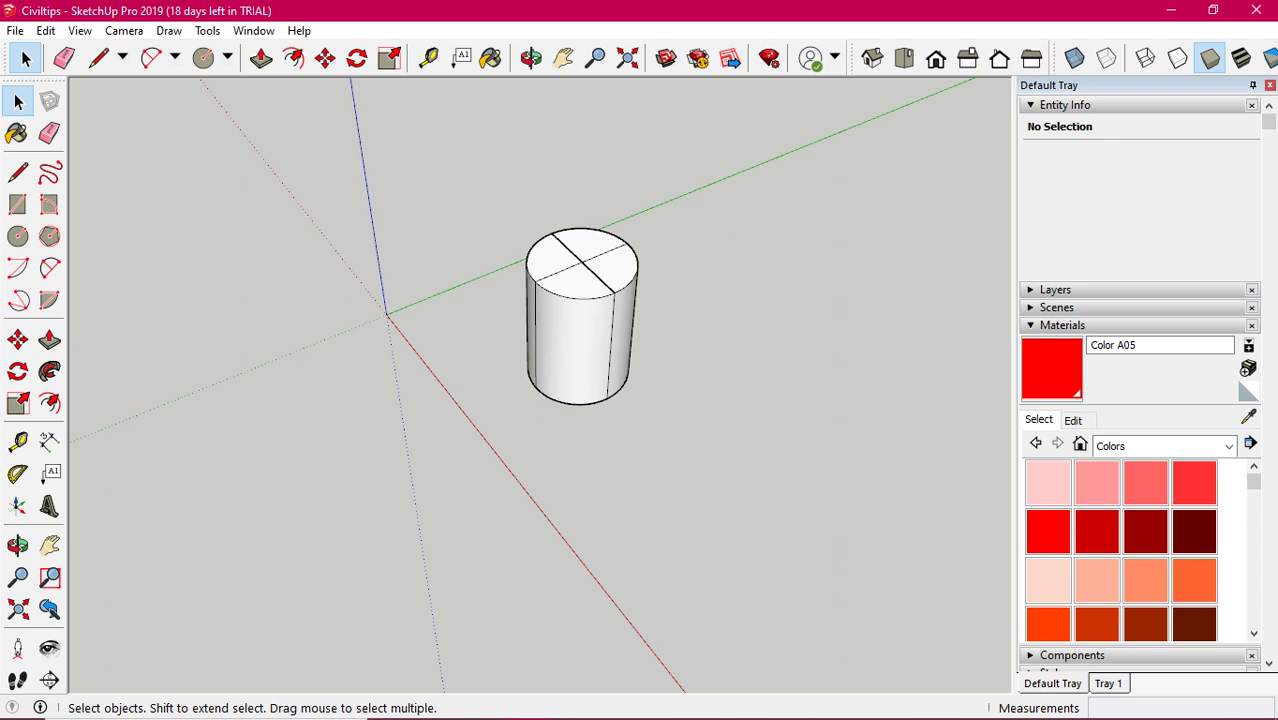
left_click(598, 277)
left_click(605, 272)
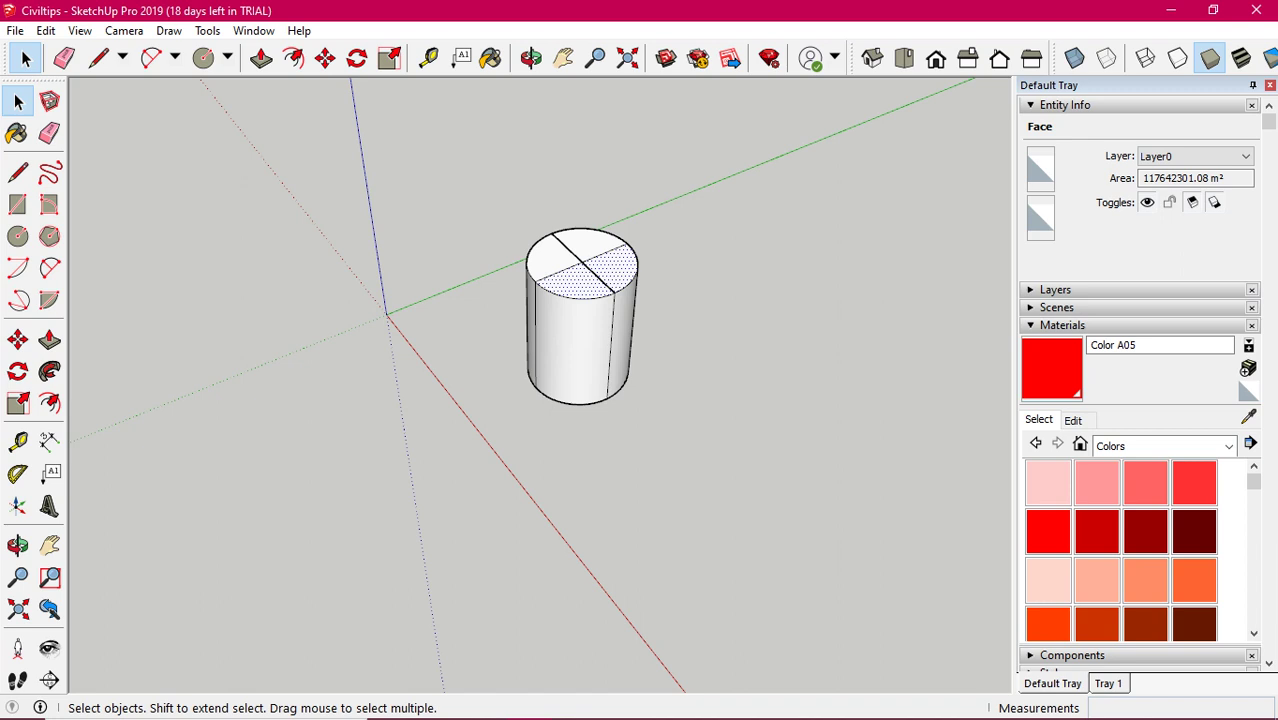
double_click(605, 272)
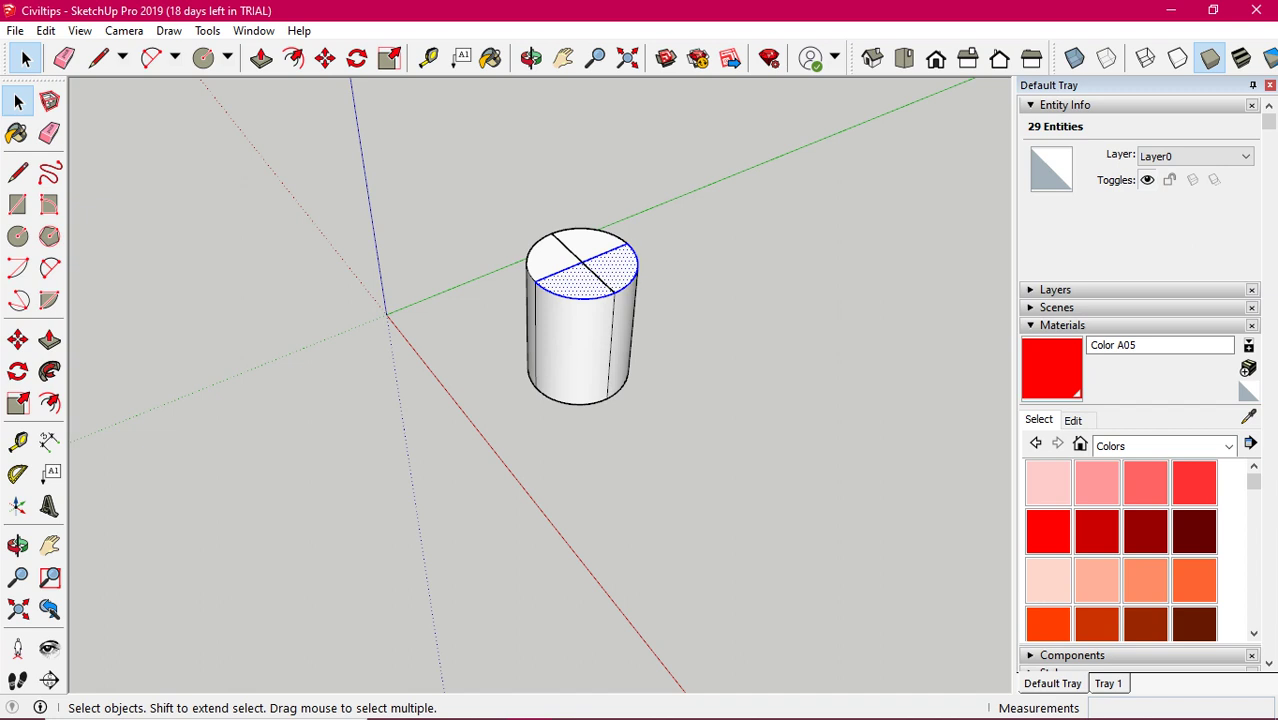
key("ctrl+t")
triple_click(600, 268)
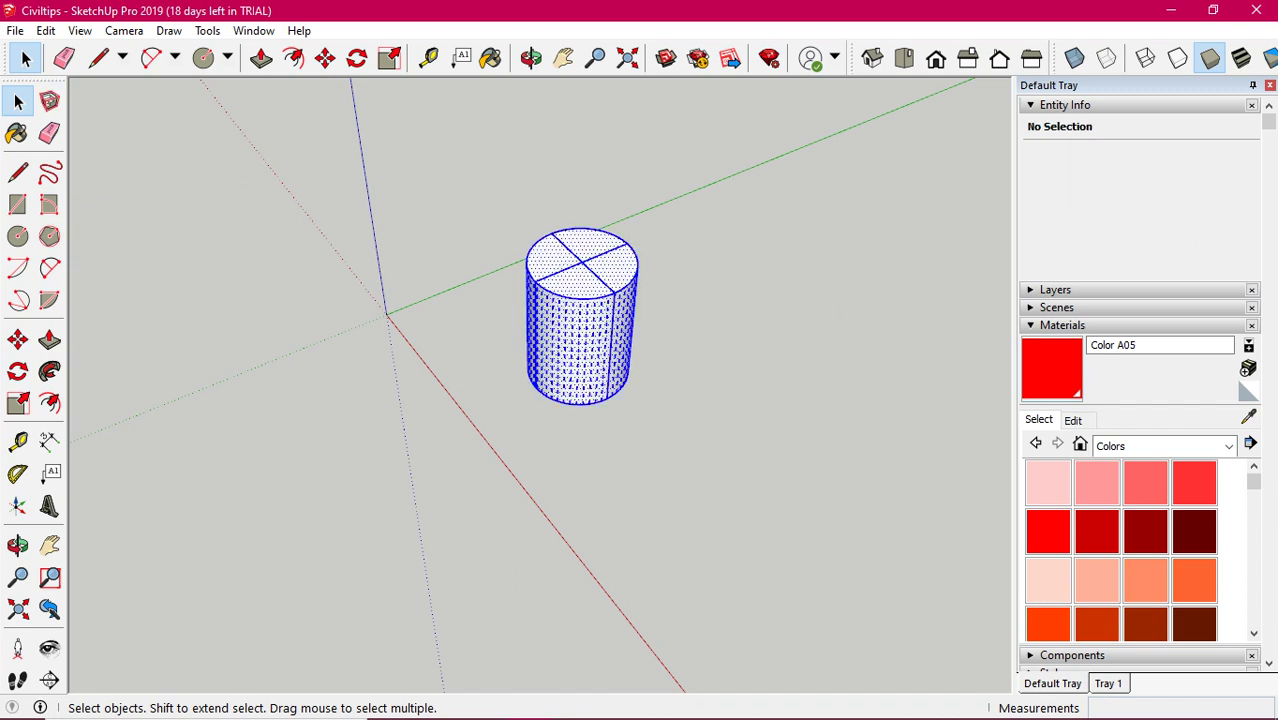
key("ctrl+t")
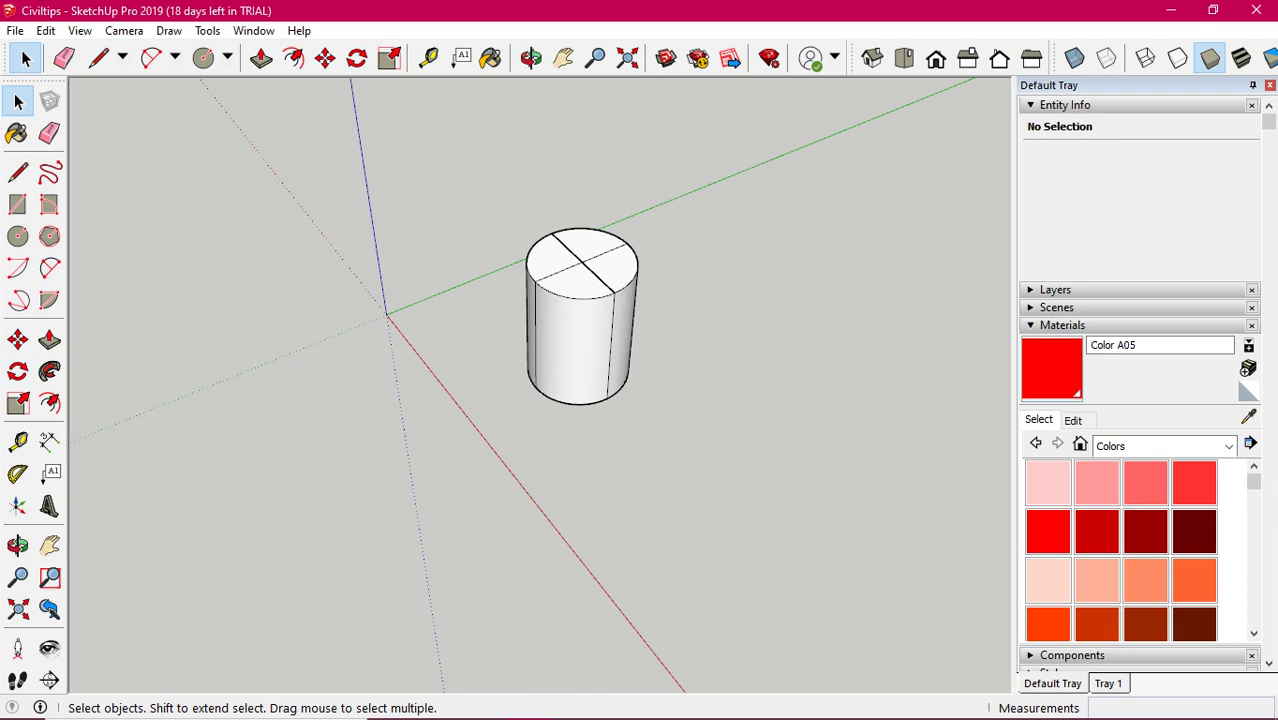
left_click(605, 276)
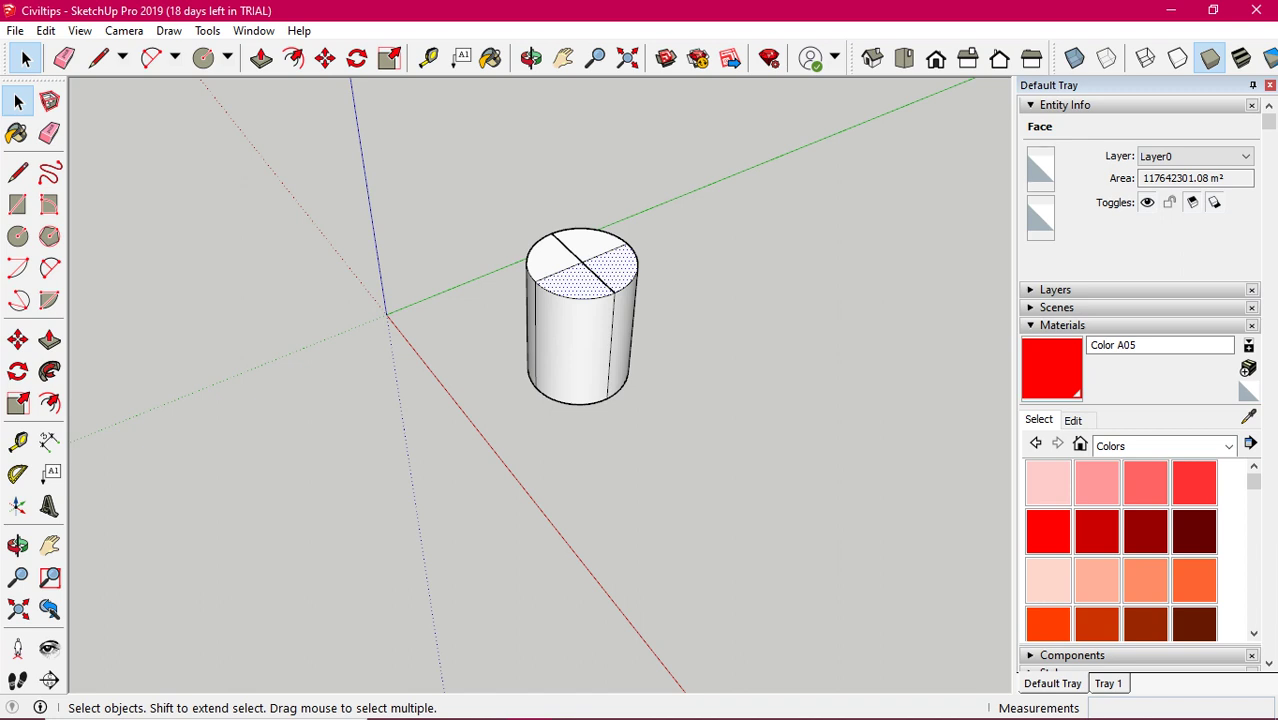
key("Escape")
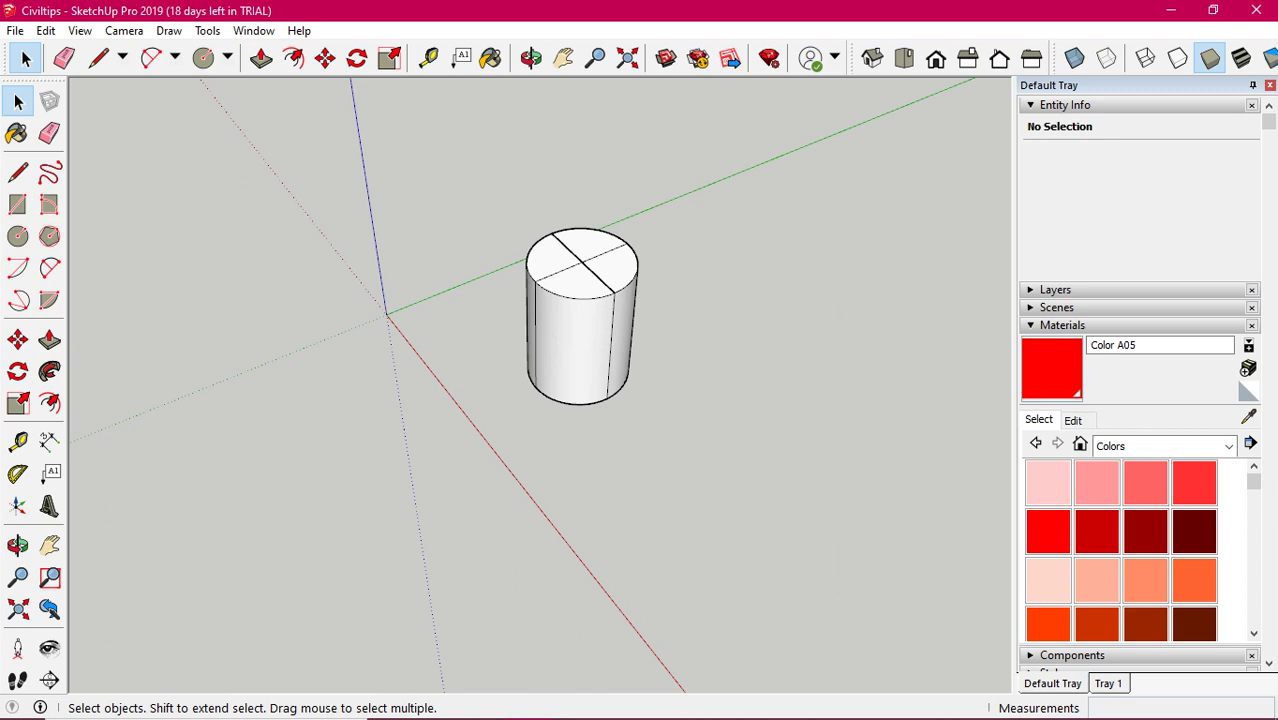
double_click(590, 280)
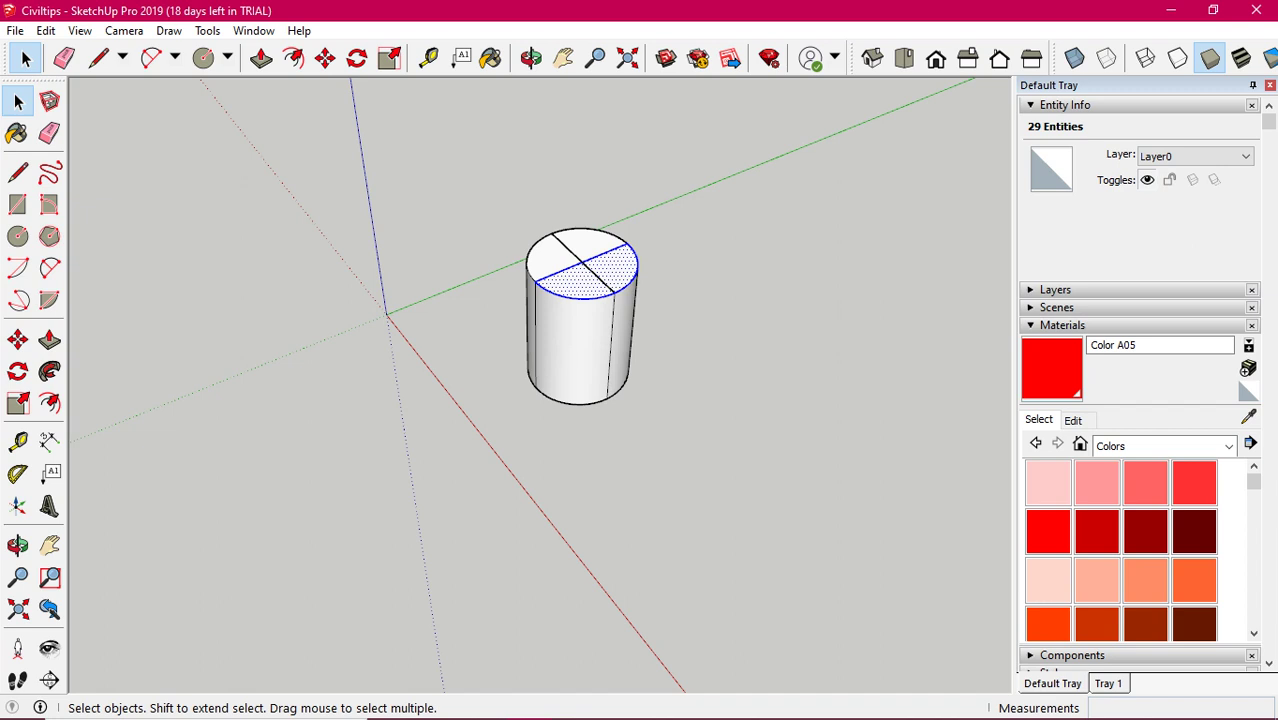
key("ctrl+t")
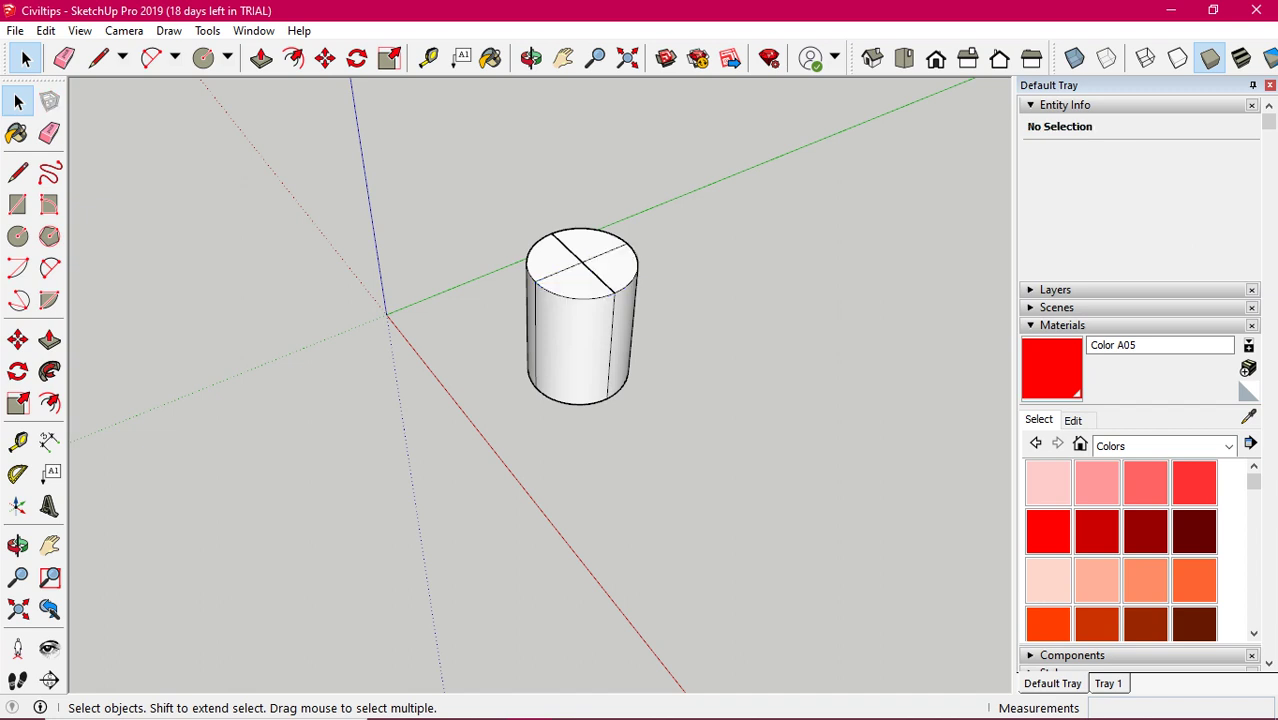
key("ctrl+a")
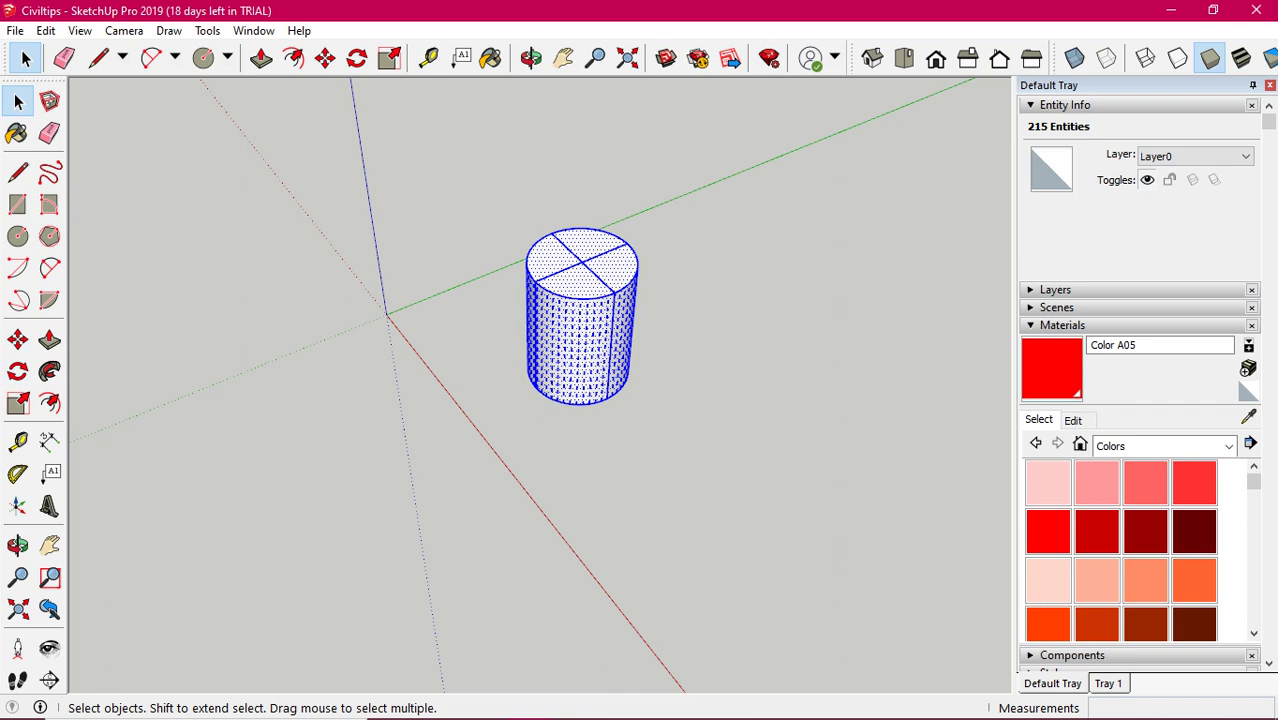
key("ctrl+t")
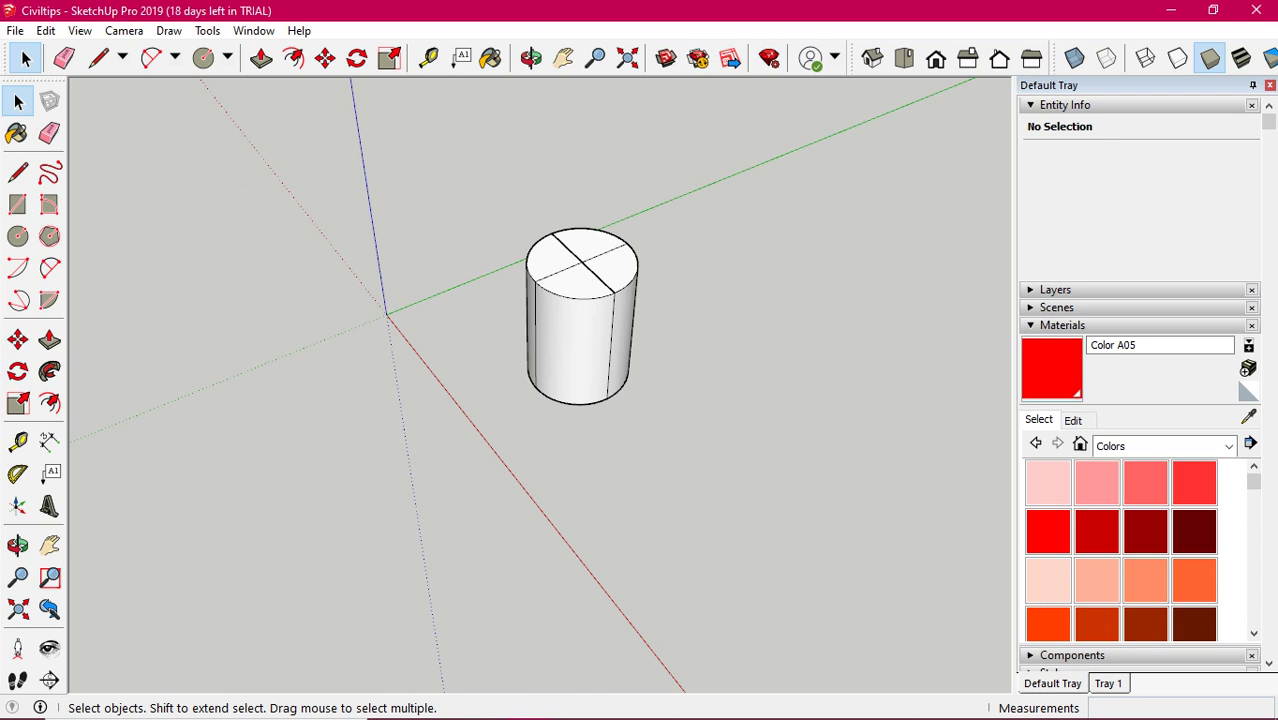
left_click(604, 276)
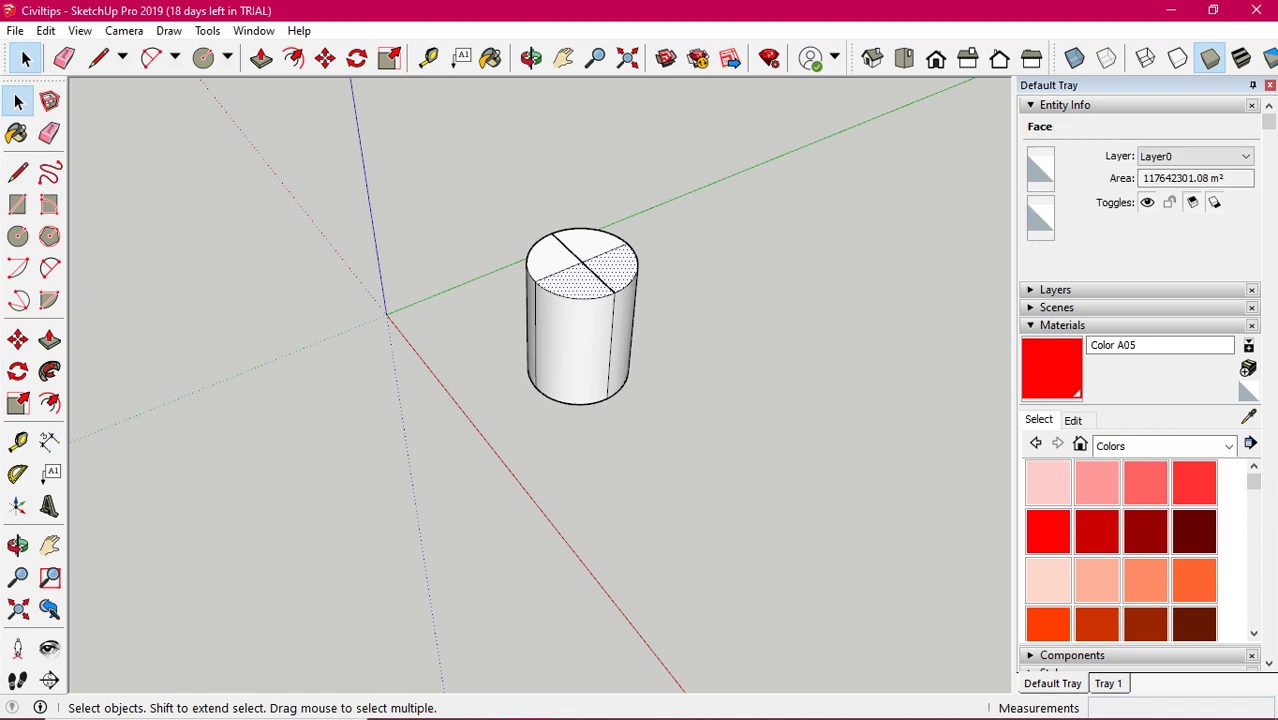
double_click(604, 276)
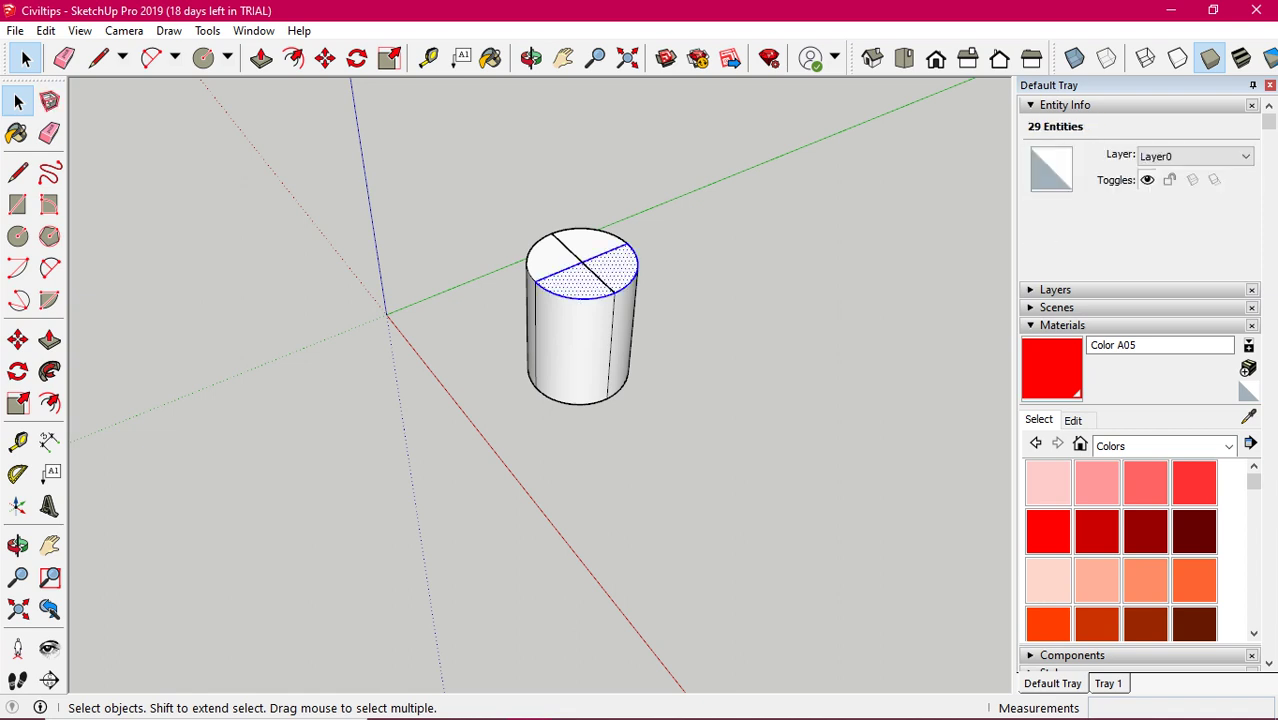
triple_click(604, 276)
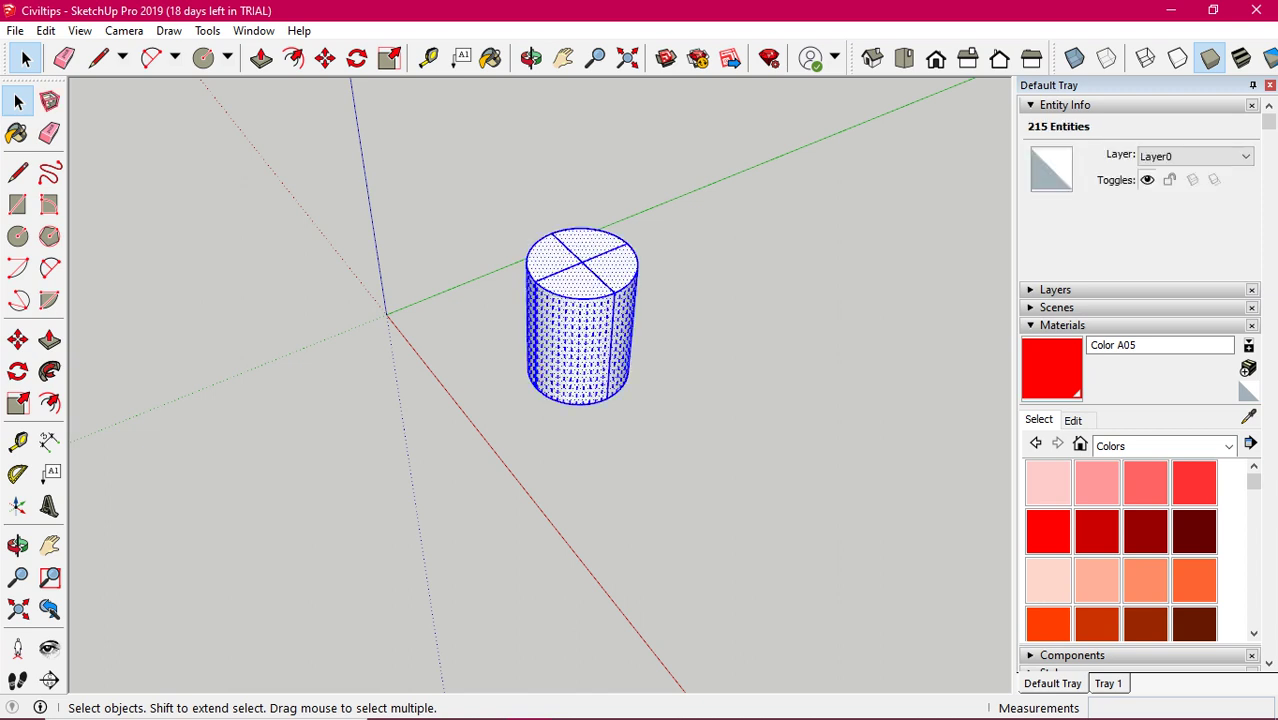
key("Escape")
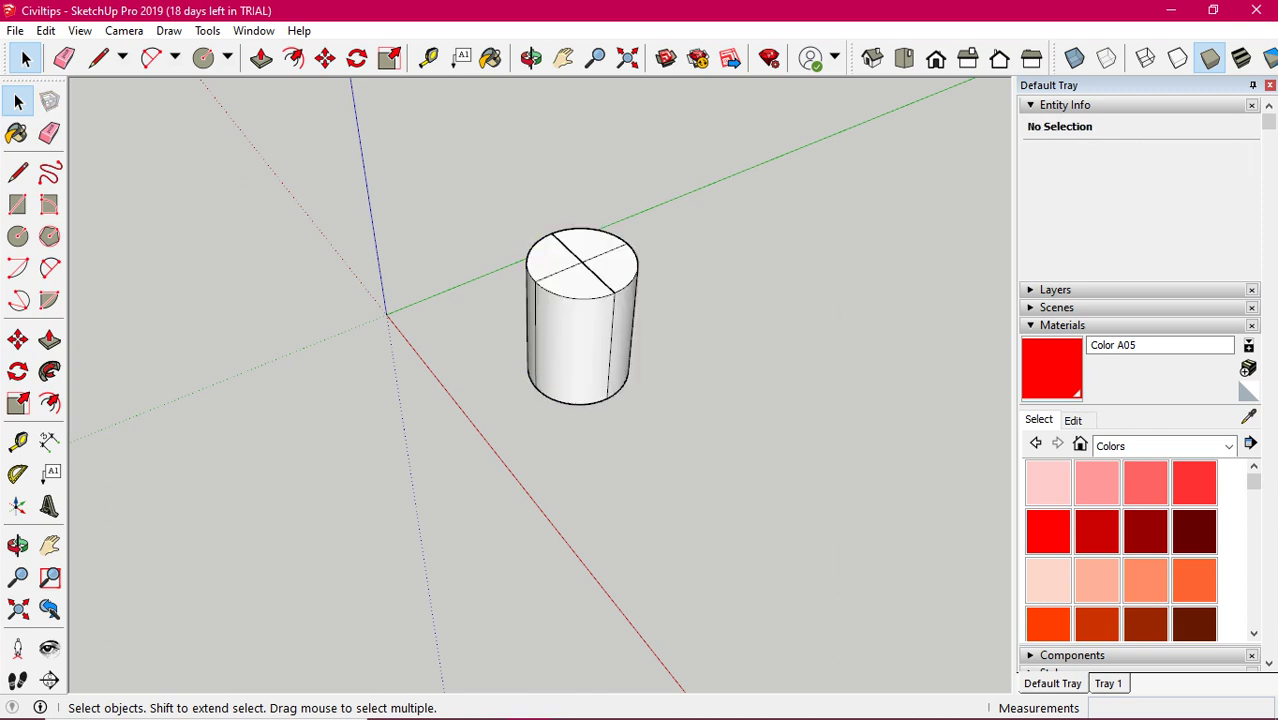
left_click_drag(437, 166, 746, 328)
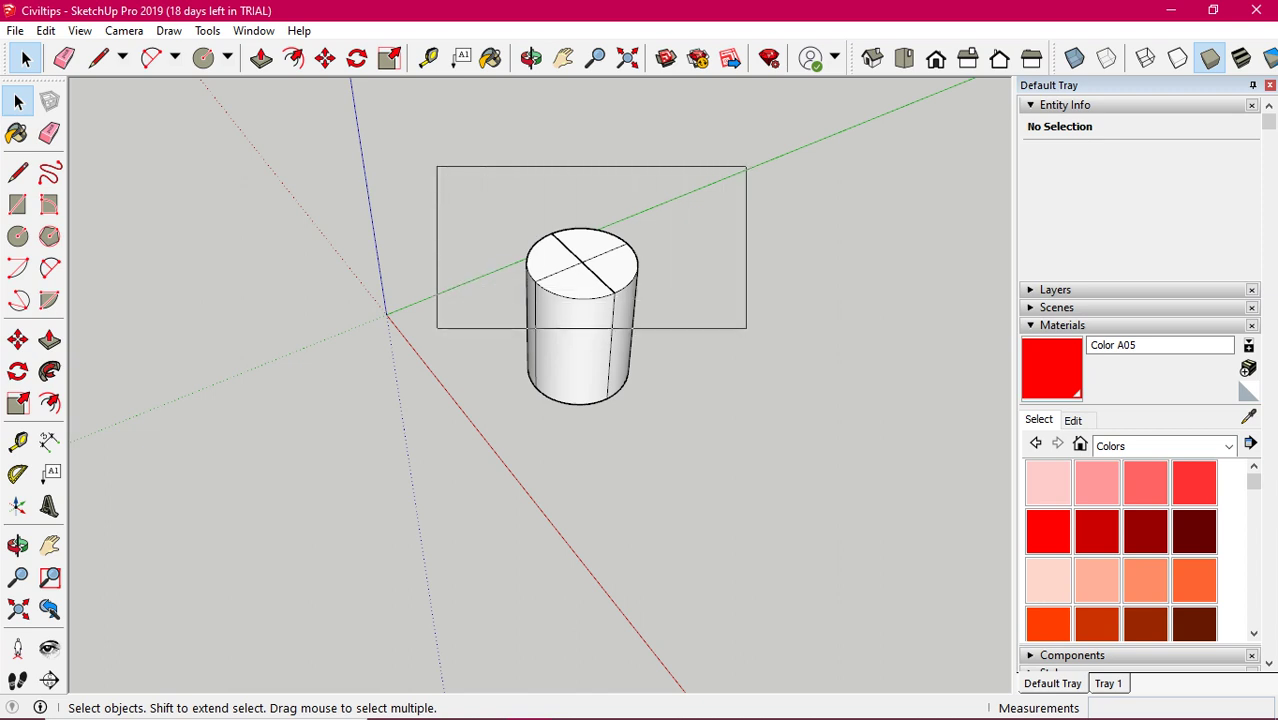
left_click_drag(746, 328, 746, 328)
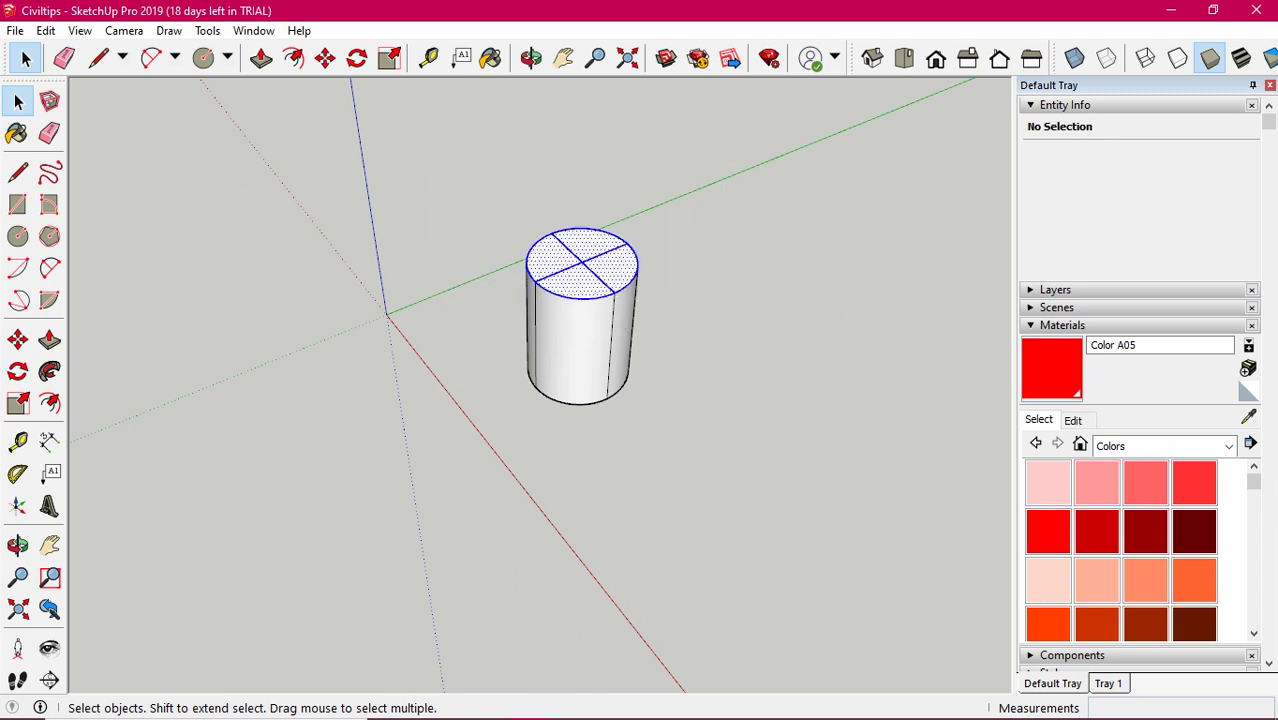
key("Escape")
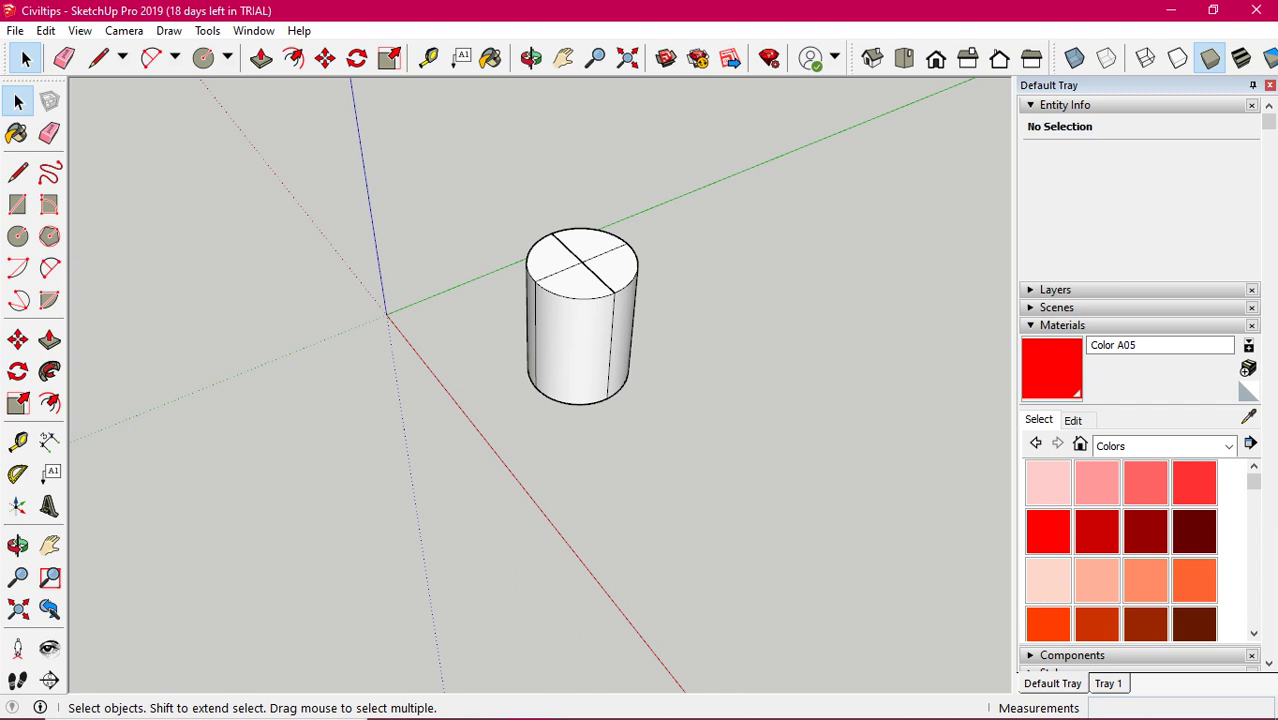
left_click_drag(719, 154, 459, 321)
left_click_drag(459, 154, 459, 154)
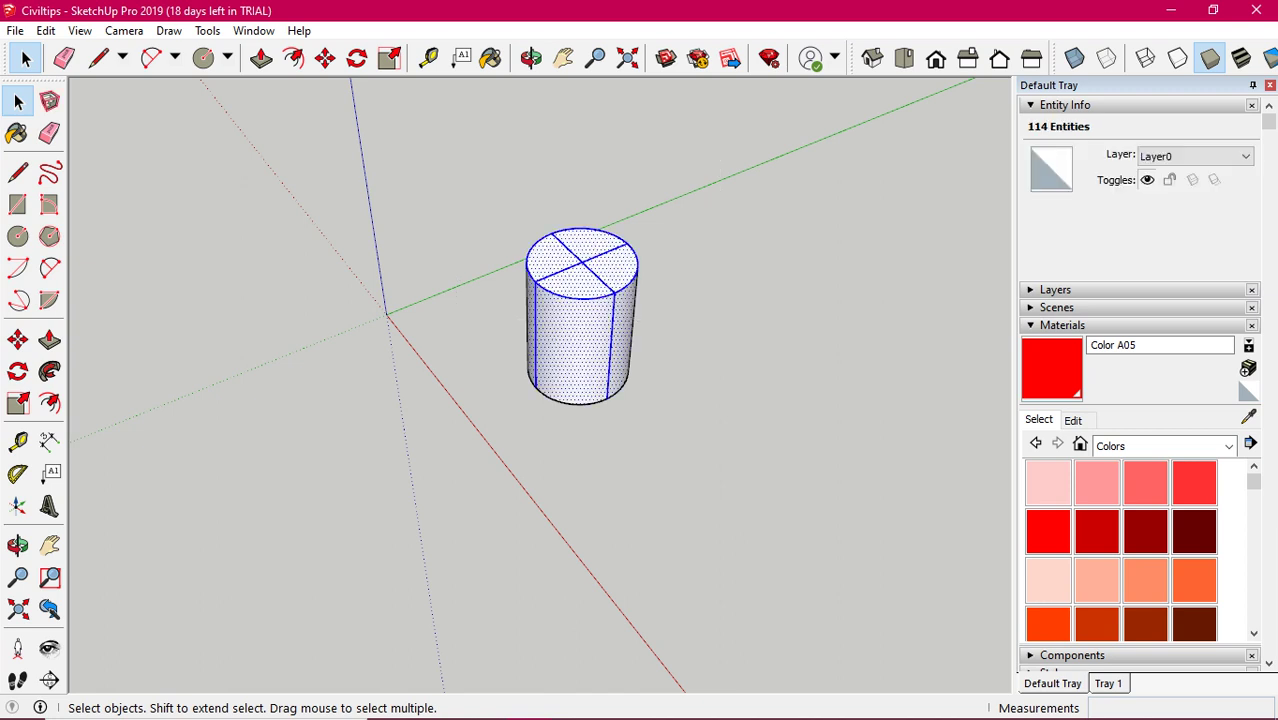
key("ctrl+t")
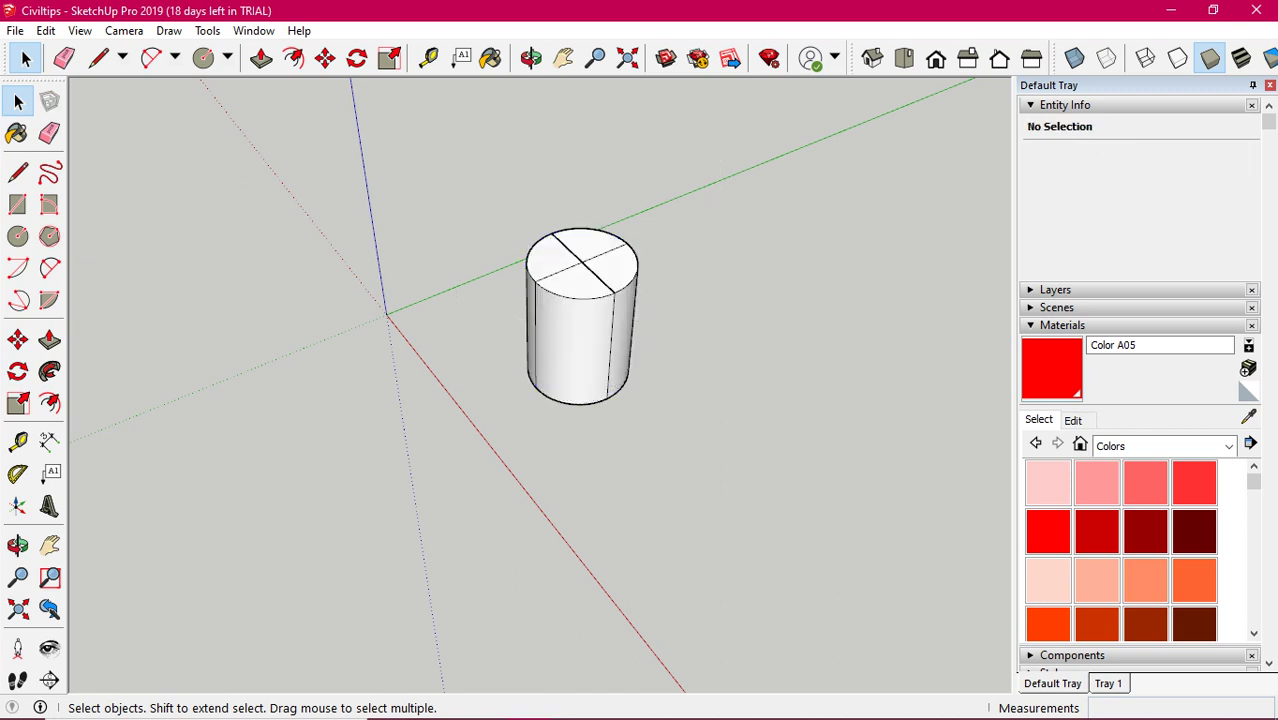